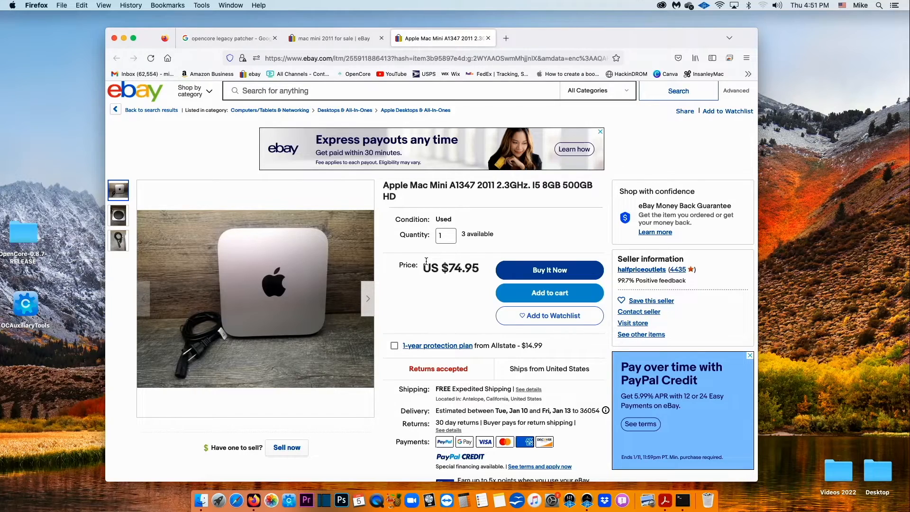
- With the 2011 Mac Mini A1347 eBay listing open, nudge the Install macOS Ventura desktop icon
mouse_move(238, 359)
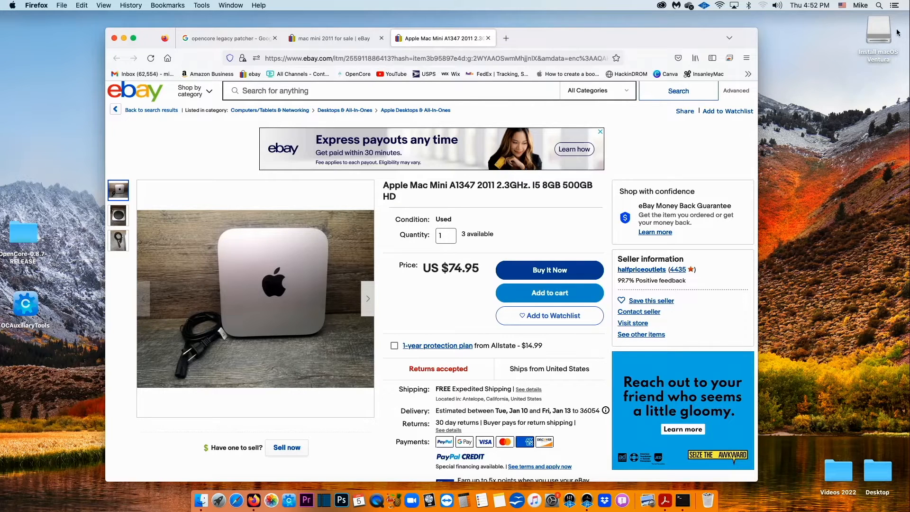
left_click_drag(880, 35, 829, 76)
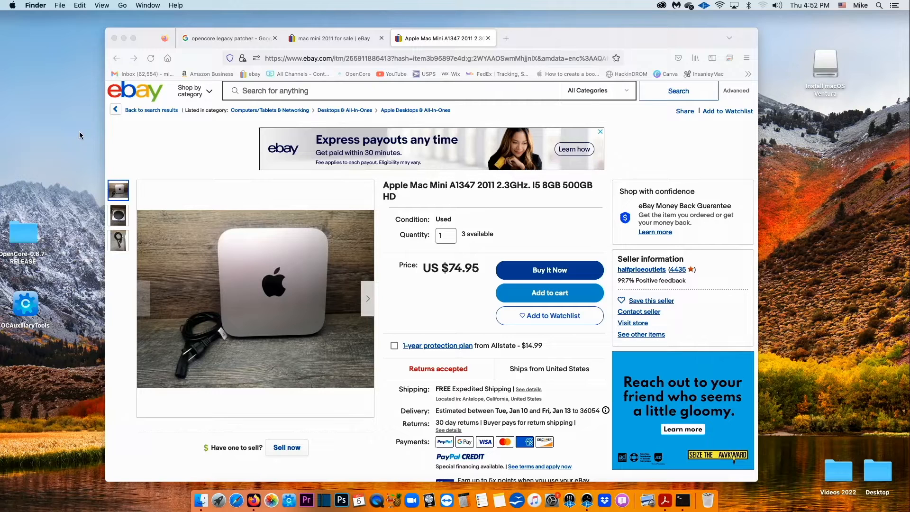
- In Disk Utility, erase the whole USB SanDisk as 'USB', Mac OS Extended (Journaled), GUID Partition Map
left_click(124, 7)
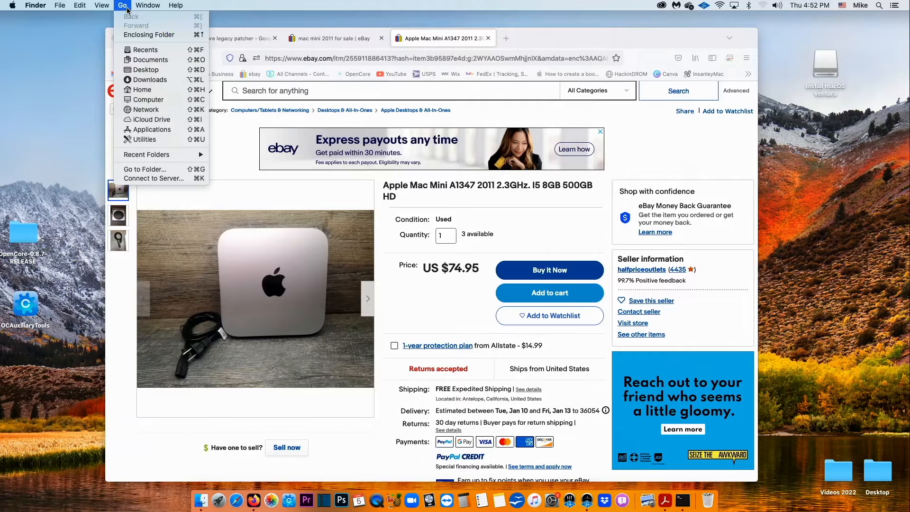
left_click(158, 139)
double_click(225, 132)
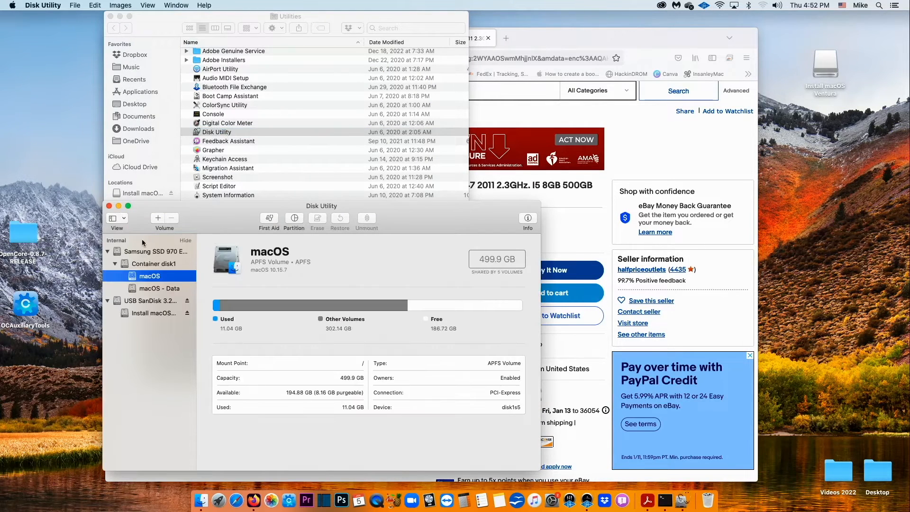
left_click(124, 219)
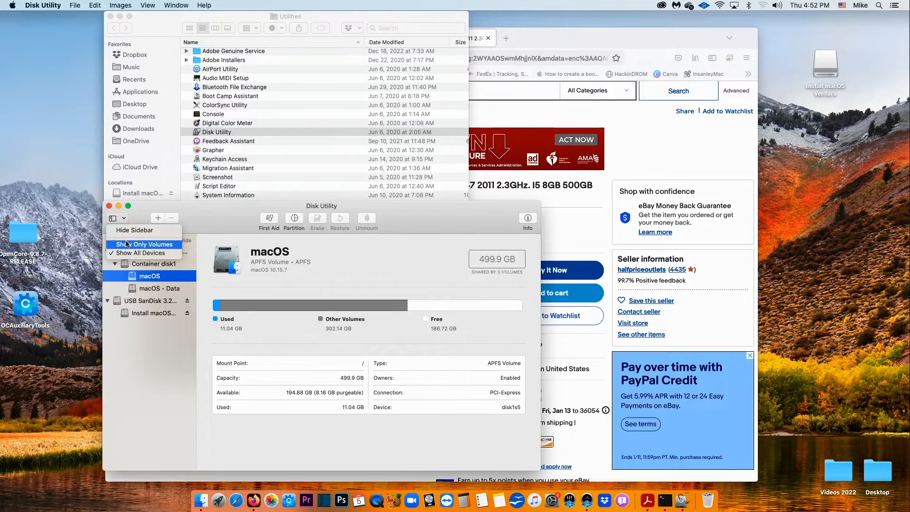
left_click(139, 254)
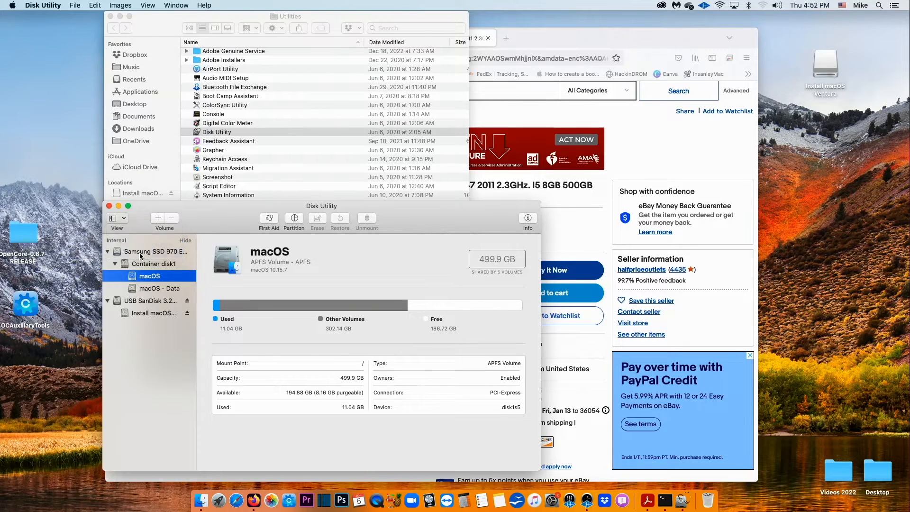
left_click(149, 301)
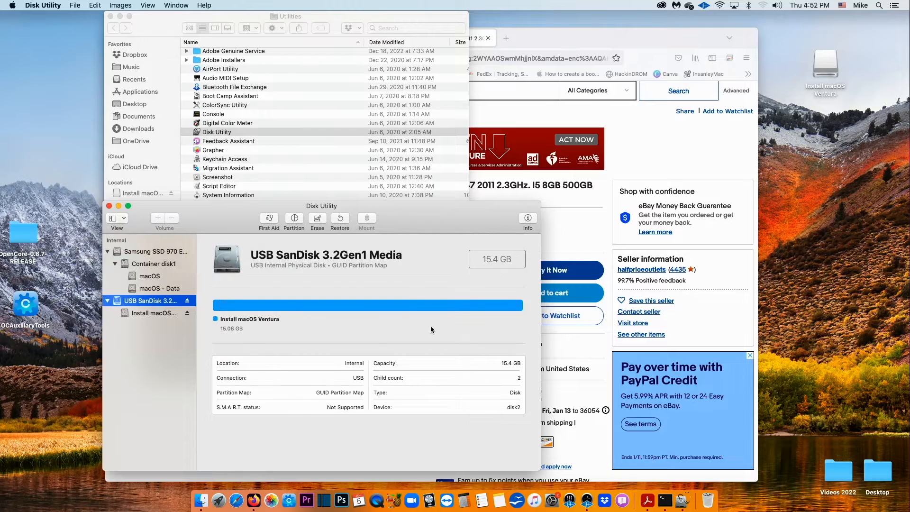
left_click(317, 219)
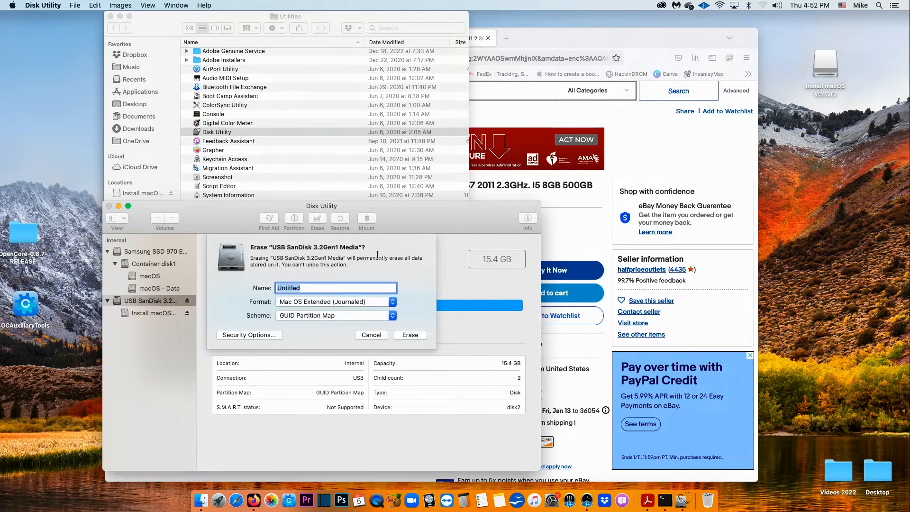
type("USB")
left_click(410, 335)
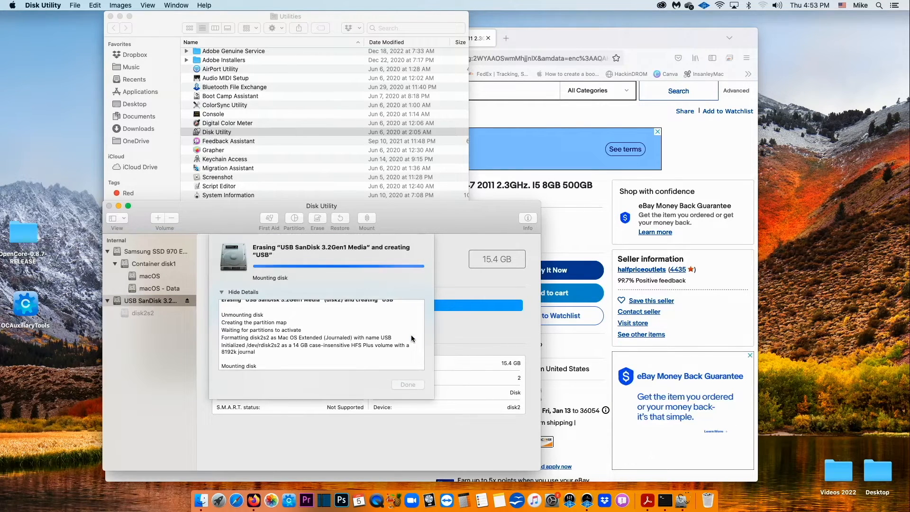
left_click(418, 385)
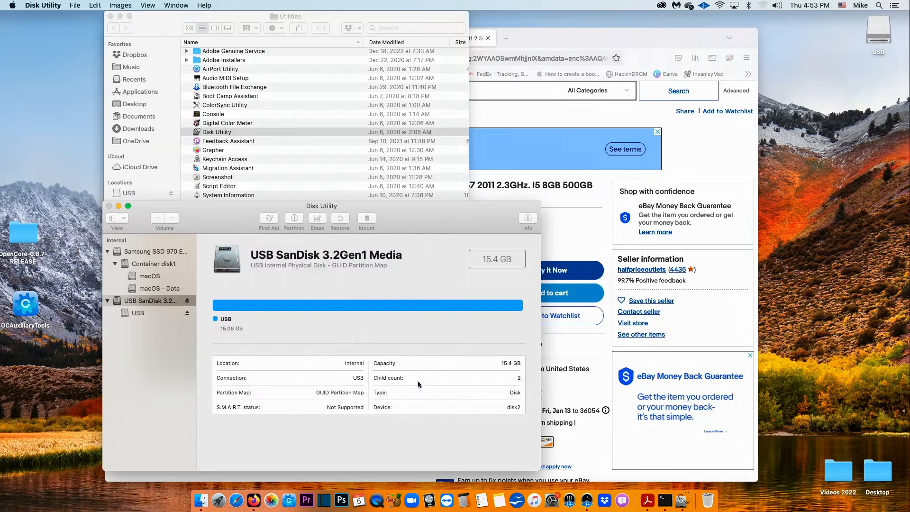
left_click(110, 206)
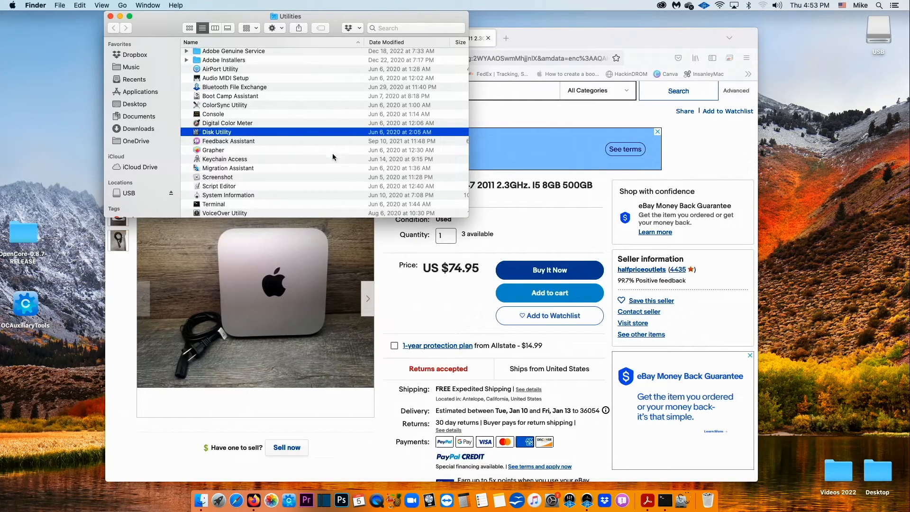
- Search 'opencore' and open Dortania's guide at the Making the installer in macOS page
left_click(110, 17)
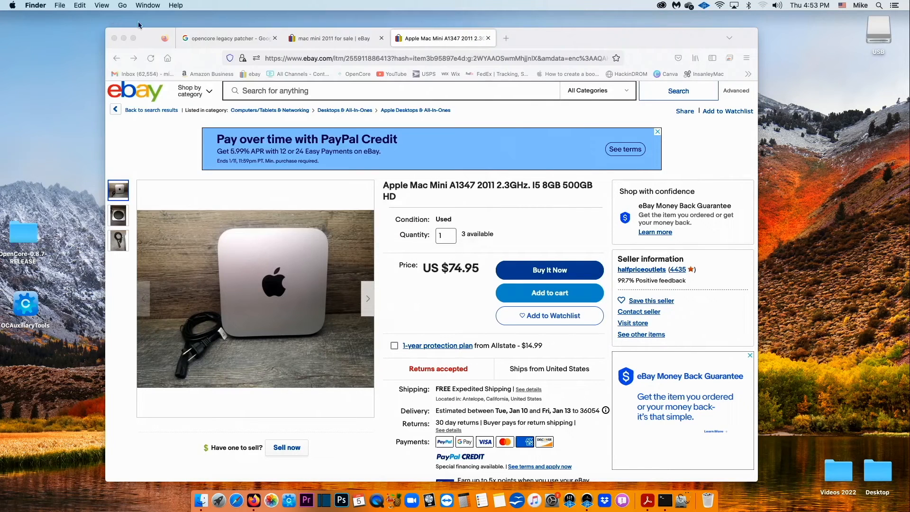
left_click(506, 38)
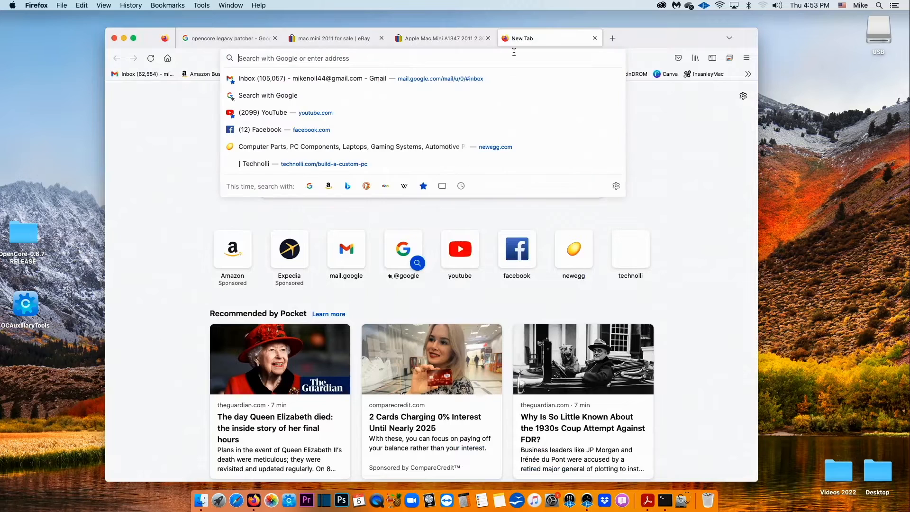
type("openc")
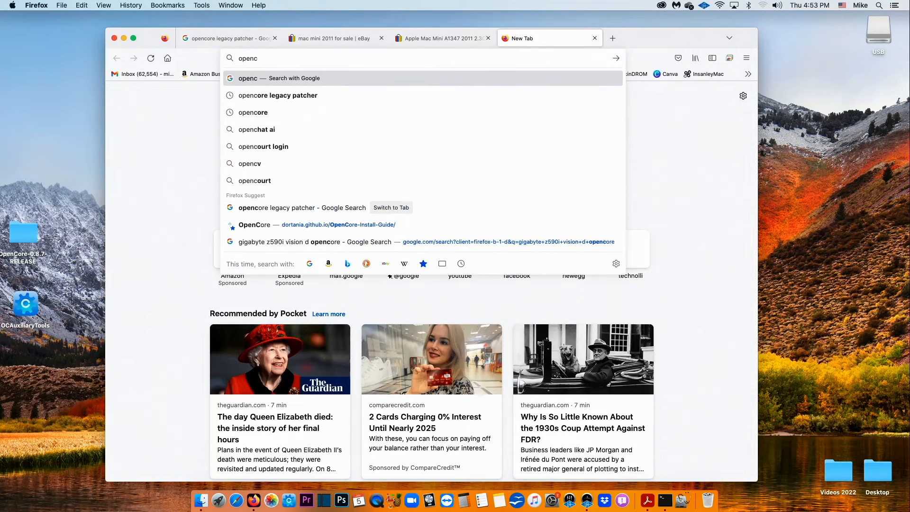
type("ore")
key("Return")
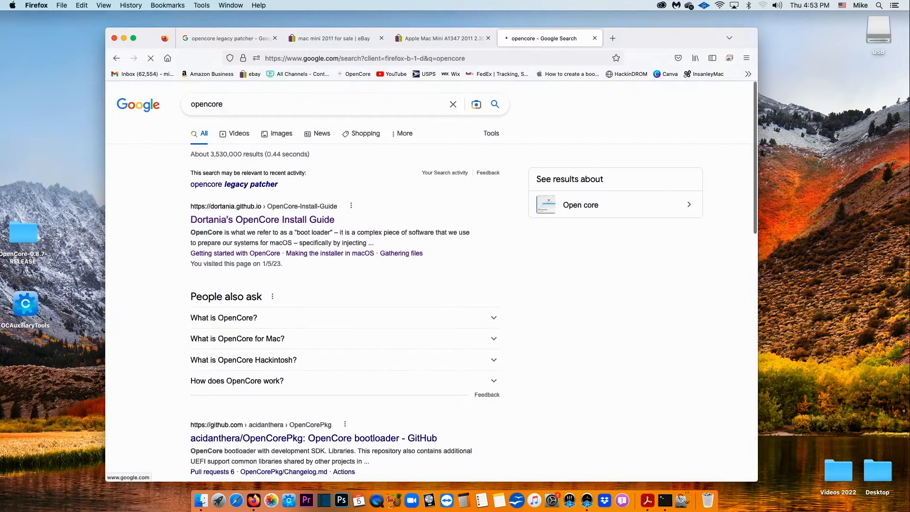
left_click(272, 220)
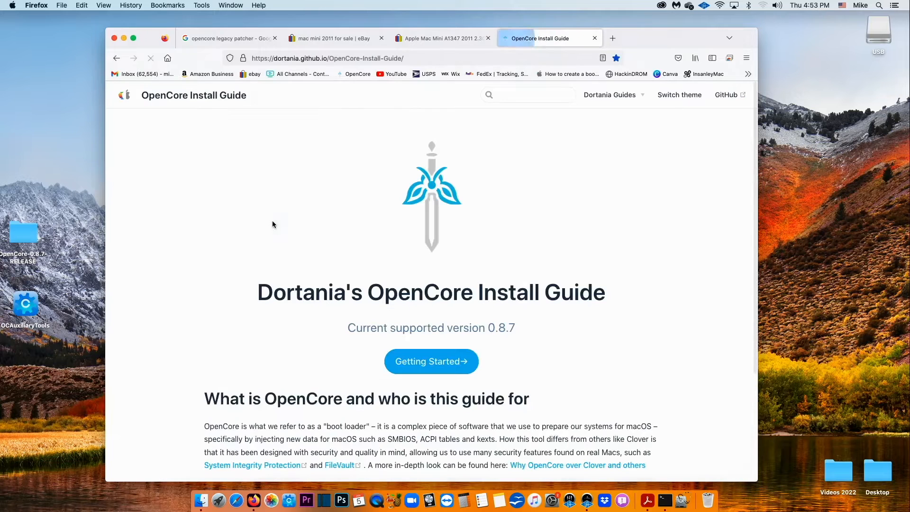
left_click(424, 370)
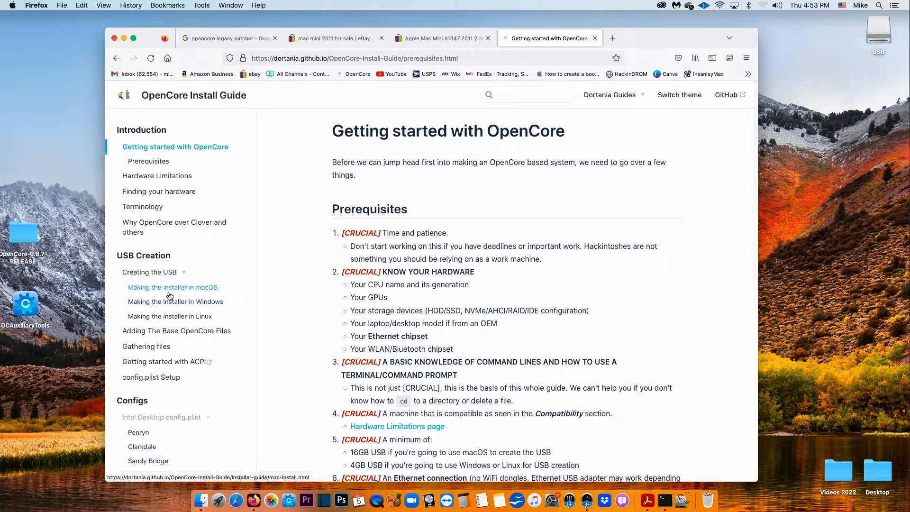
left_click(185, 293)
- Copy the installinstallmacos.py command from the Downloading macOS: Modern OS section
scroll(292, 369, "down", 2)
scroll(292, 368, "down", 1)
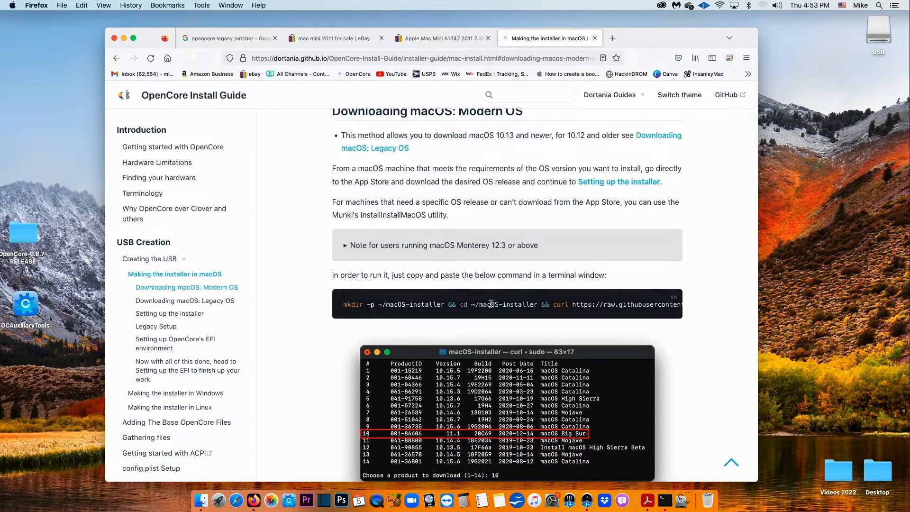
scroll(675, 304, "right", 10)
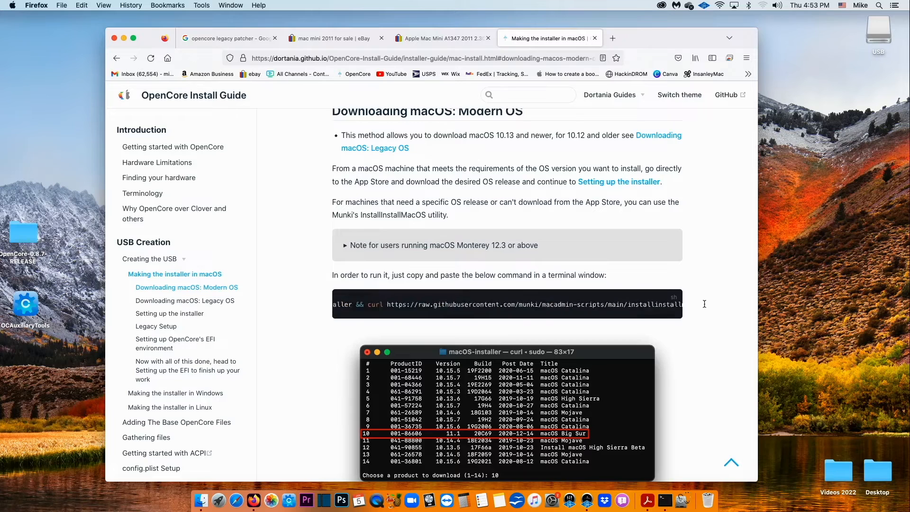
right_click(671, 303)
left_click(680, 309)
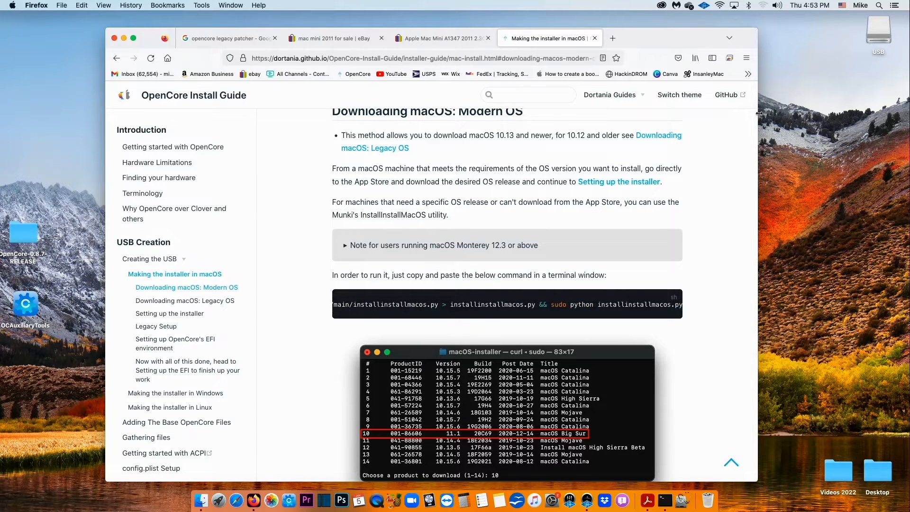
left_click(879, 6)
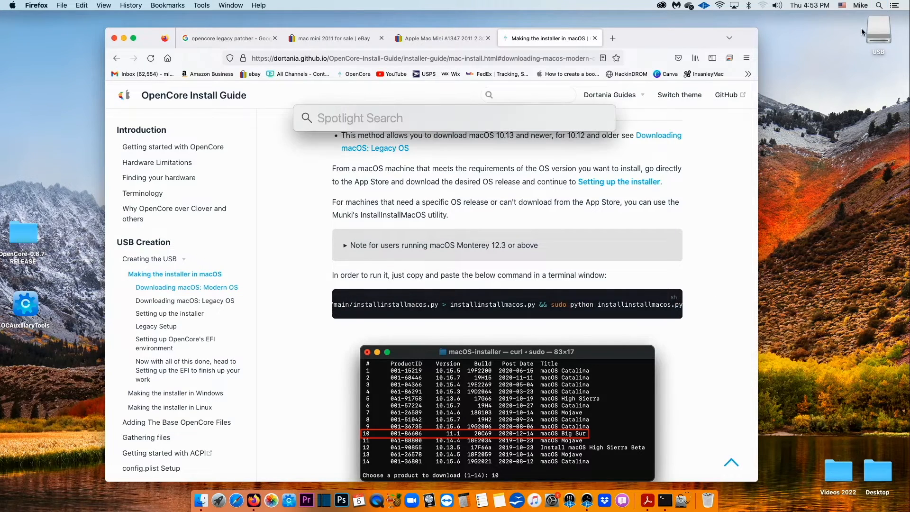
- Run the pasted installinstallmacos.py command in Terminal with the admin password, listing 24 installers
type("terminal")
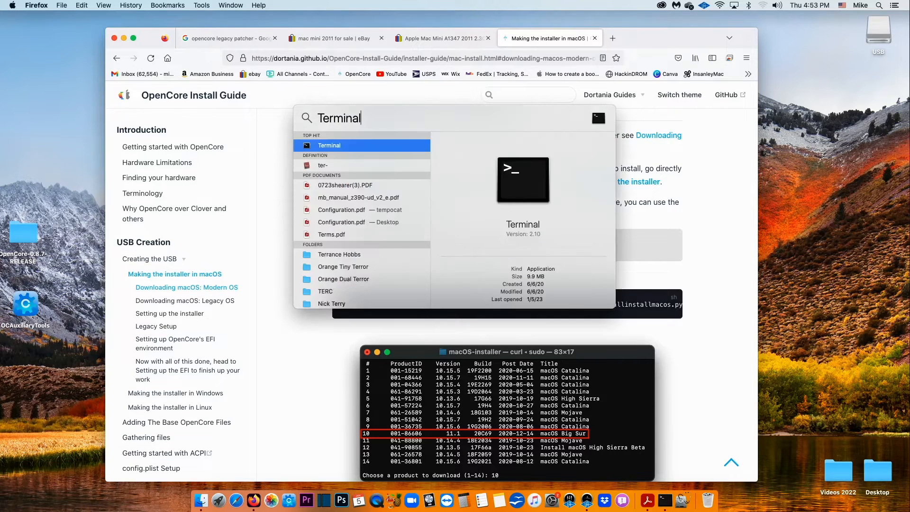
key("Return")
key("super+v")
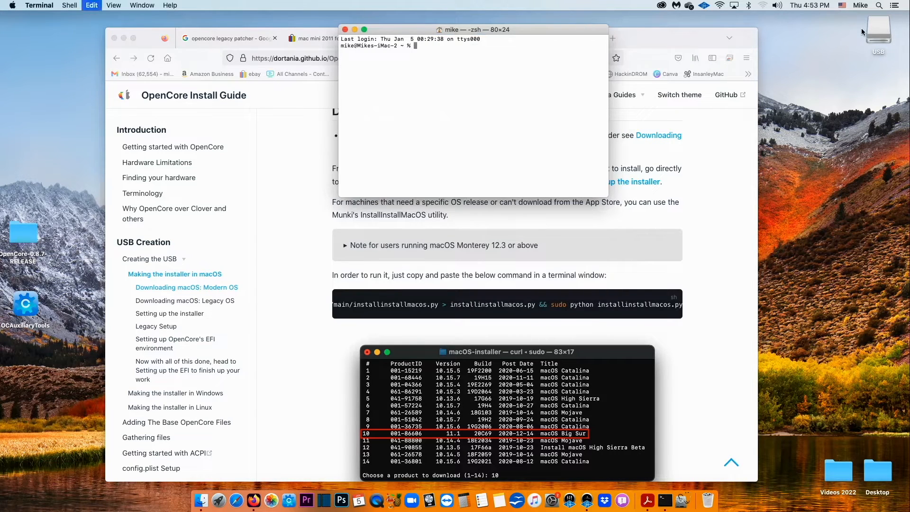
key("Return")
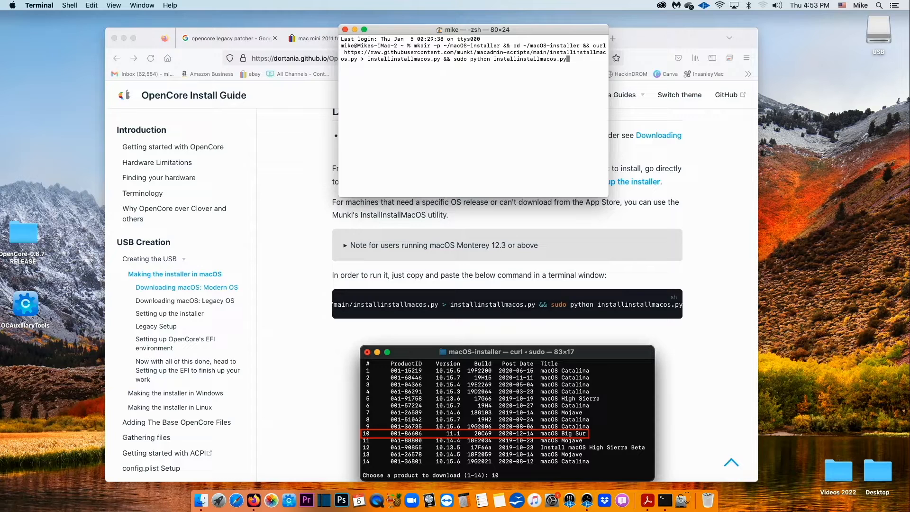
key("Return")
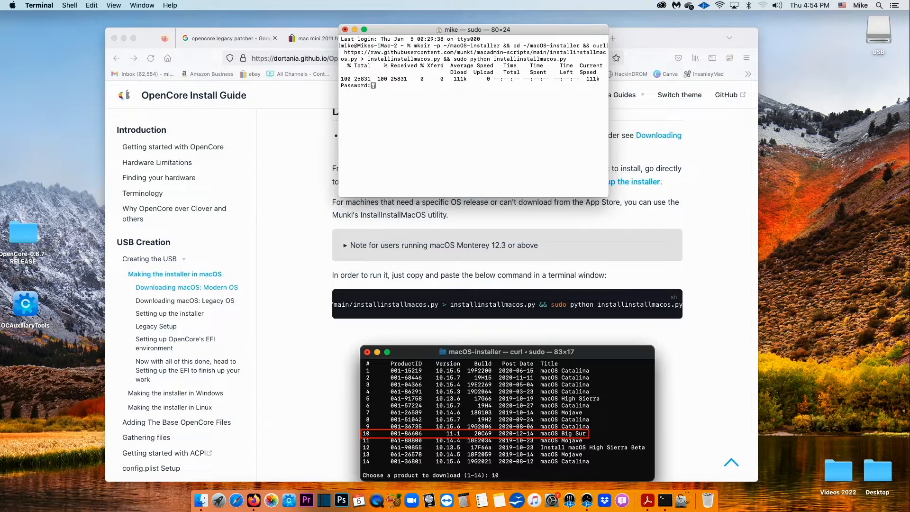
key("Return")
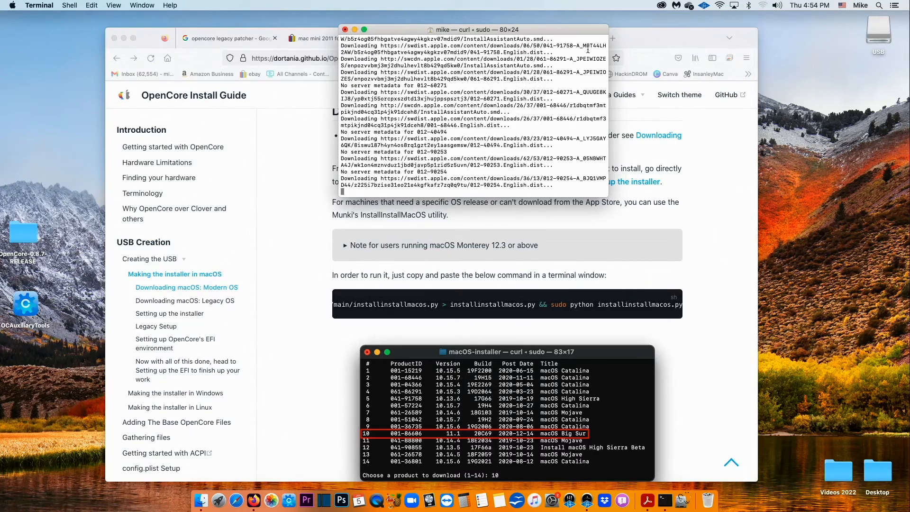
left_click(126, 38)
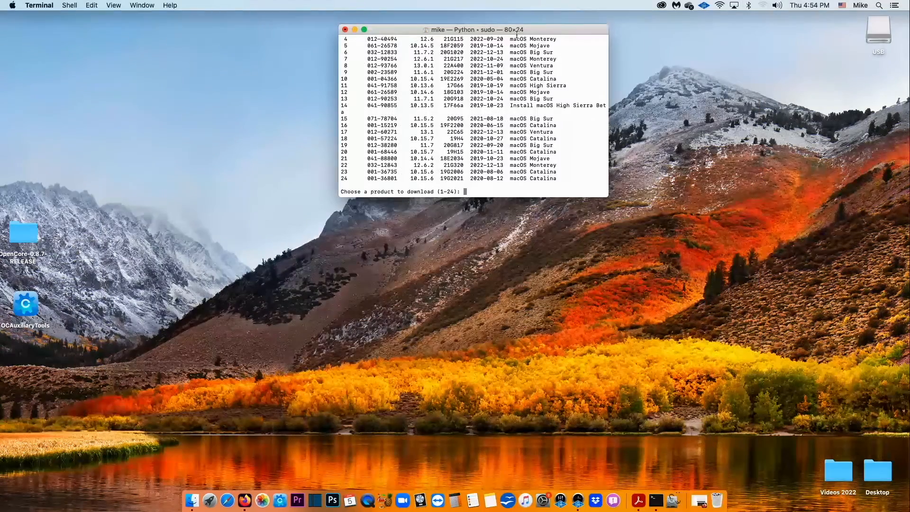
- Enlarge the Terminal window and choose product 22, macOS Monterey 12.6.2 (21G320)
left_click_drag(511, 31, 436, 52)
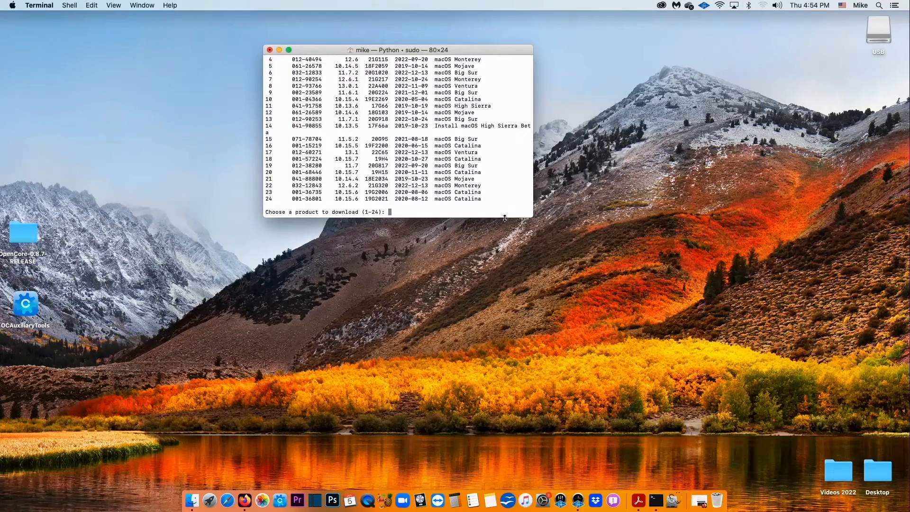
left_click_drag(505, 219, 491, 348)
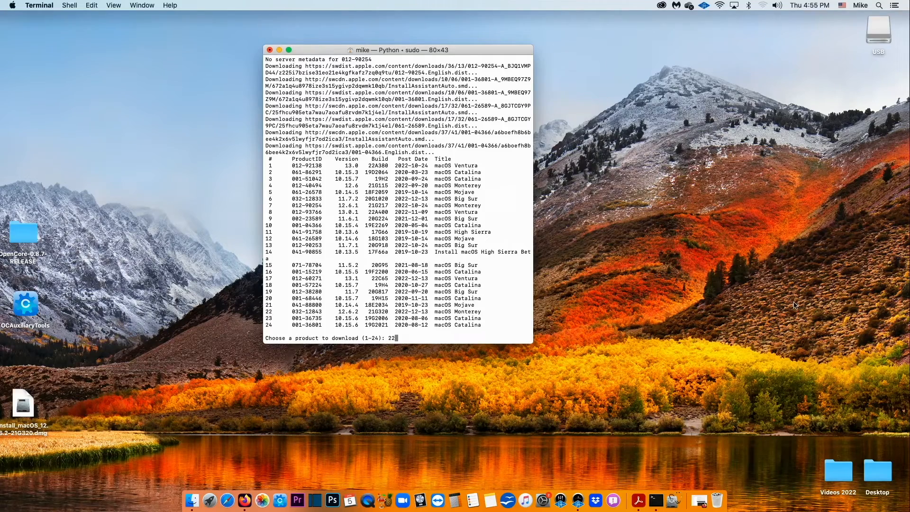
type("22")
key("Return")
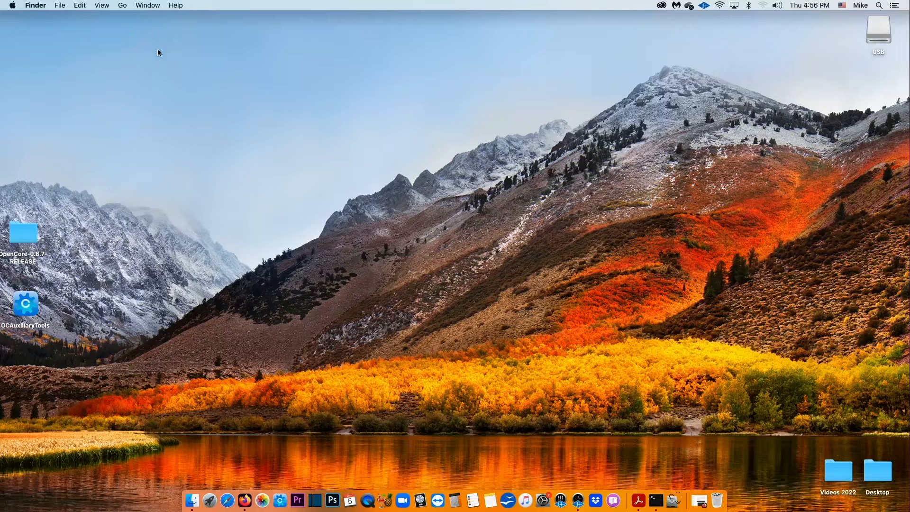
- Browse from Computer through macOS > Users > home folder into the macOS-installer folder
left_click(125, 6)
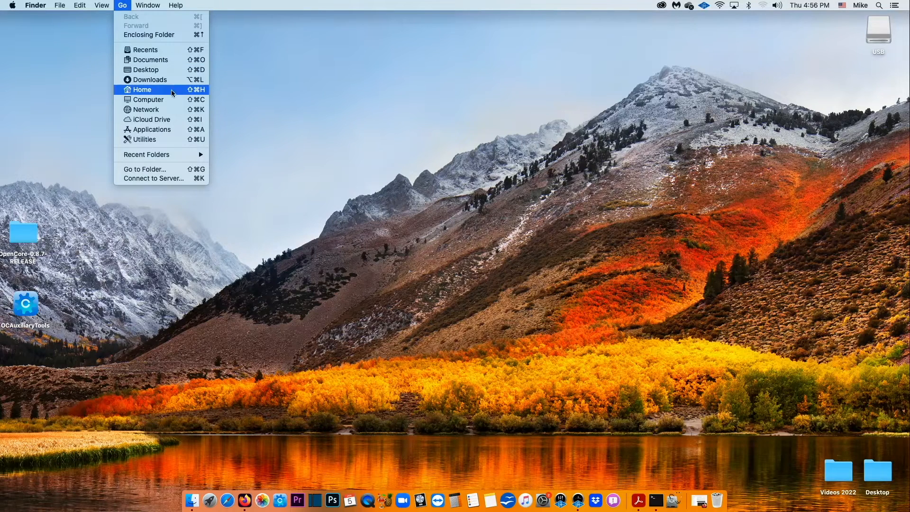
left_click(259, 149)
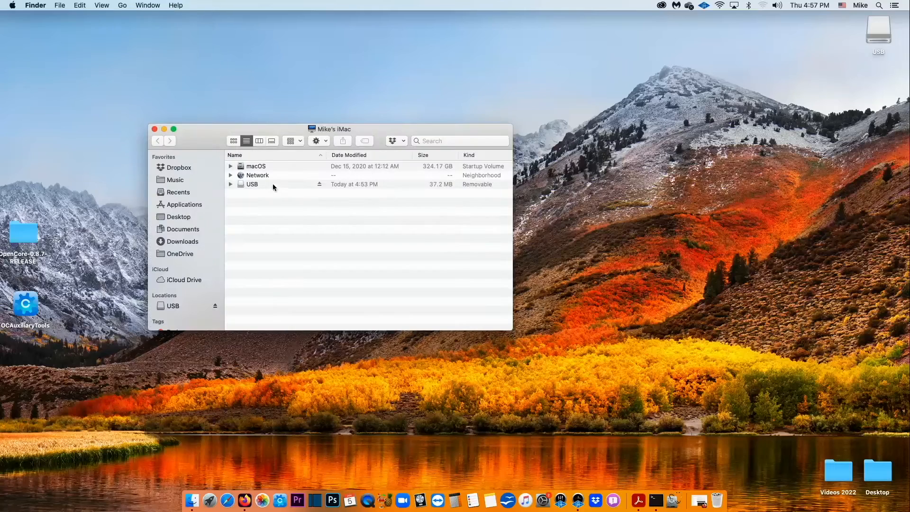
left_click(263, 169)
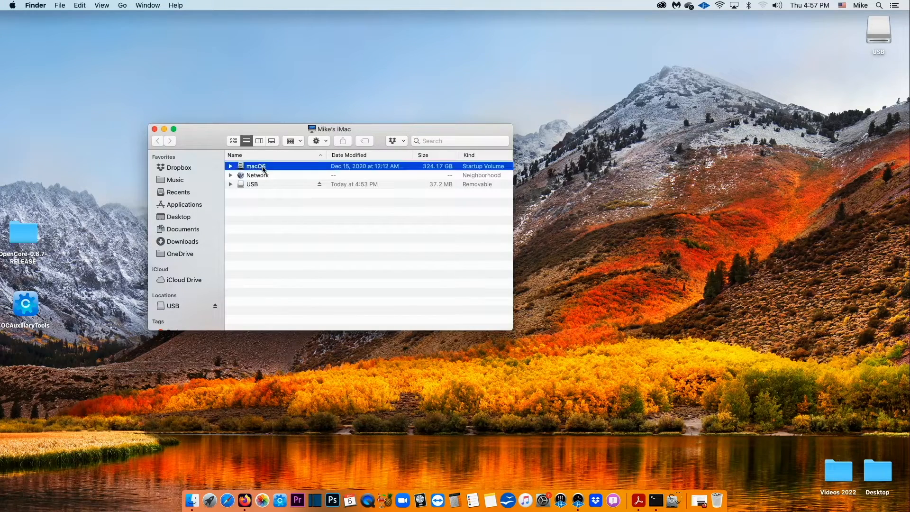
left_click(231, 167)
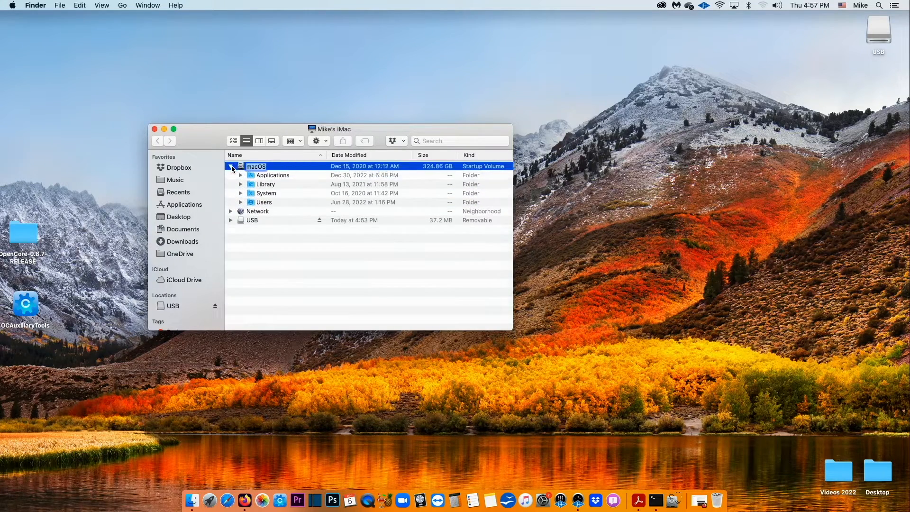
left_click(240, 202)
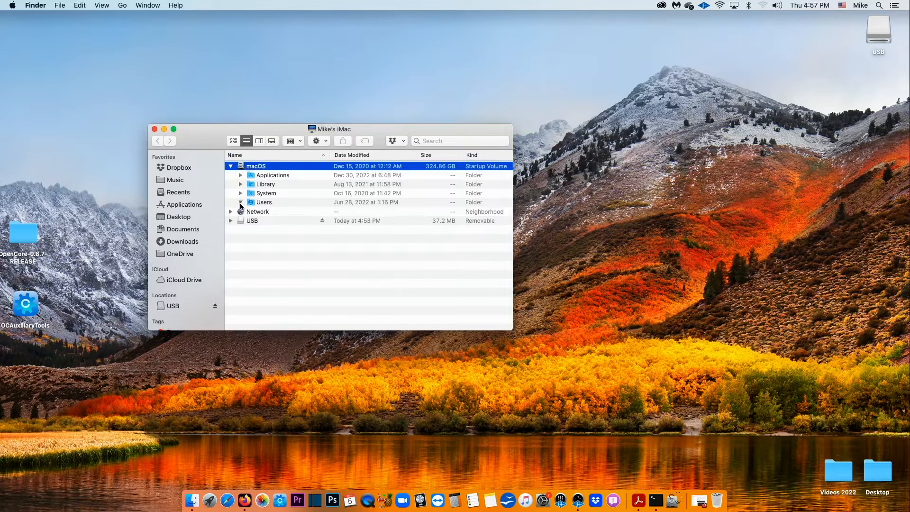
left_click(251, 212)
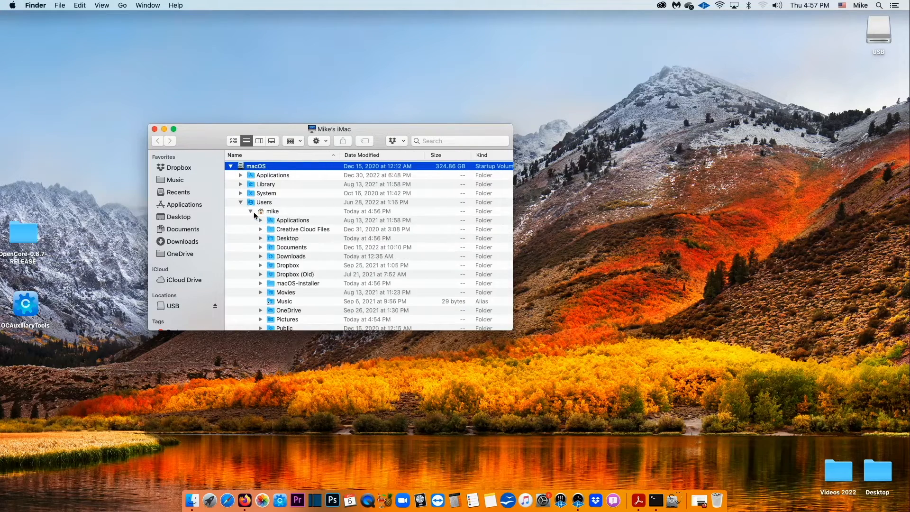
scroll(350, 252, "down", 5)
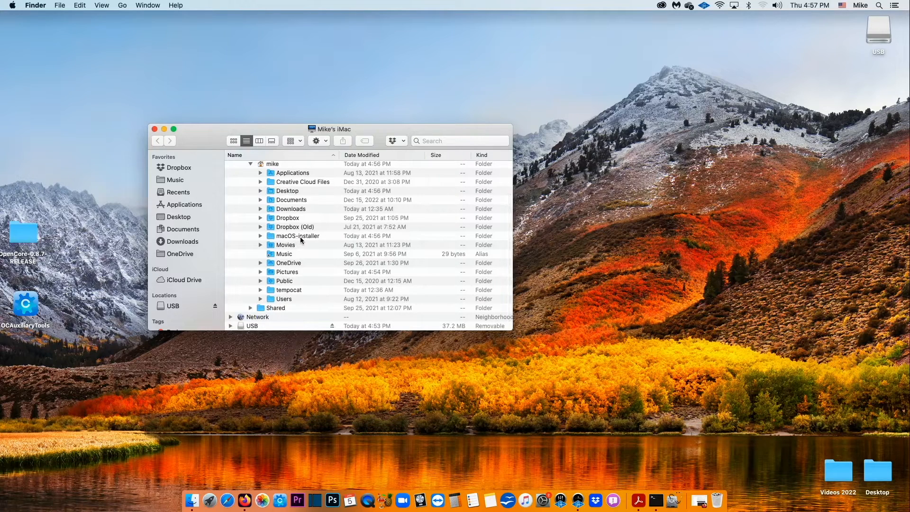
left_click(261, 236)
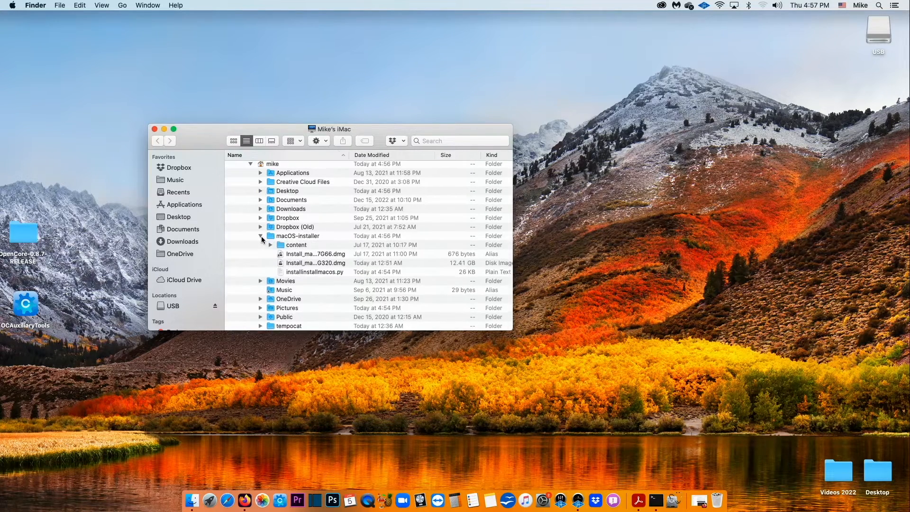
double_click(303, 236)
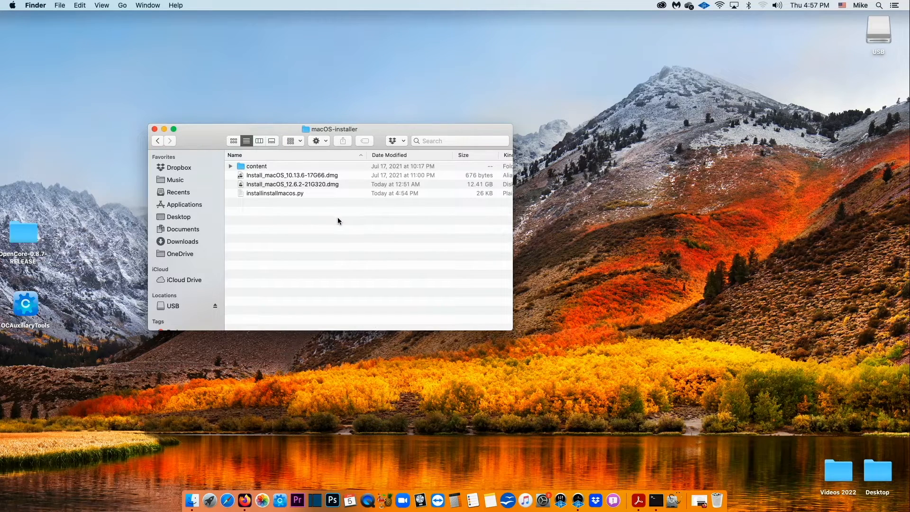
- Mount the 12.6.2 disk image without verifying and copy Install macOS Monterey into Applications
right_click(316, 185)
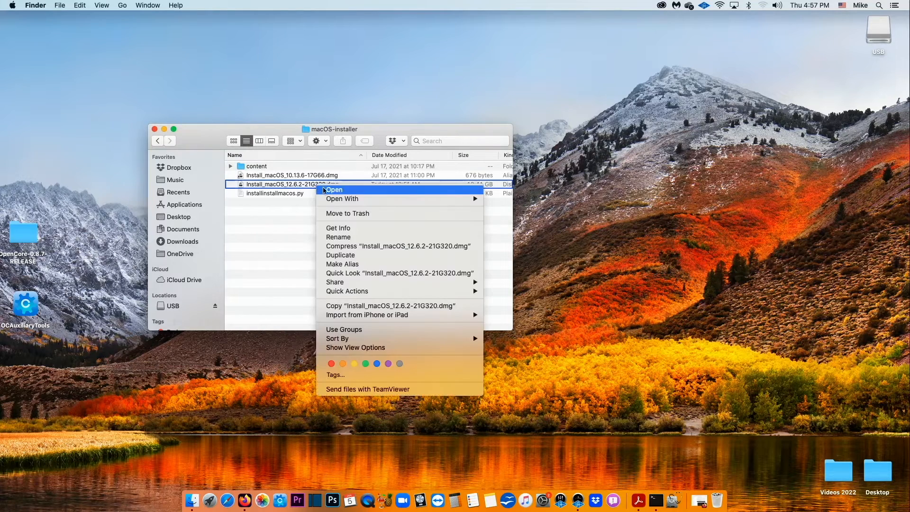
left_click(328, 194)
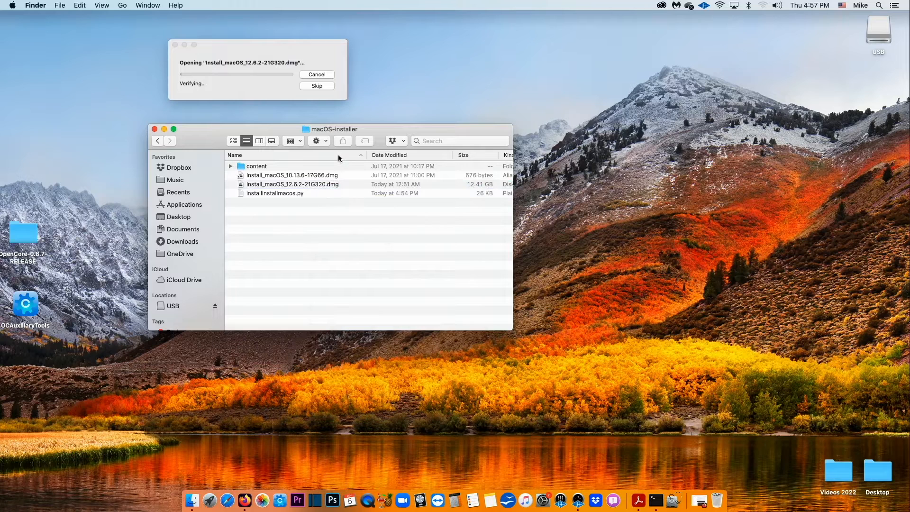
left_click(317, 86)
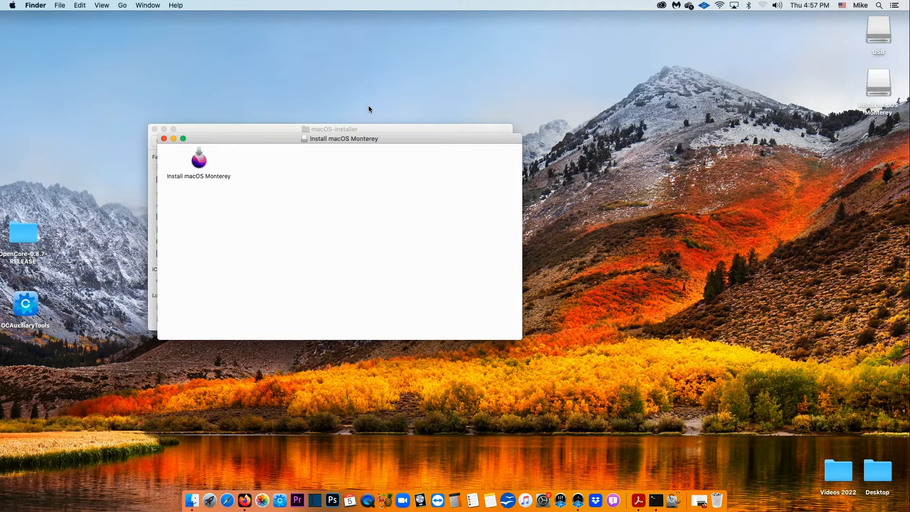
left_click_drag(292, 138, 378, 160)
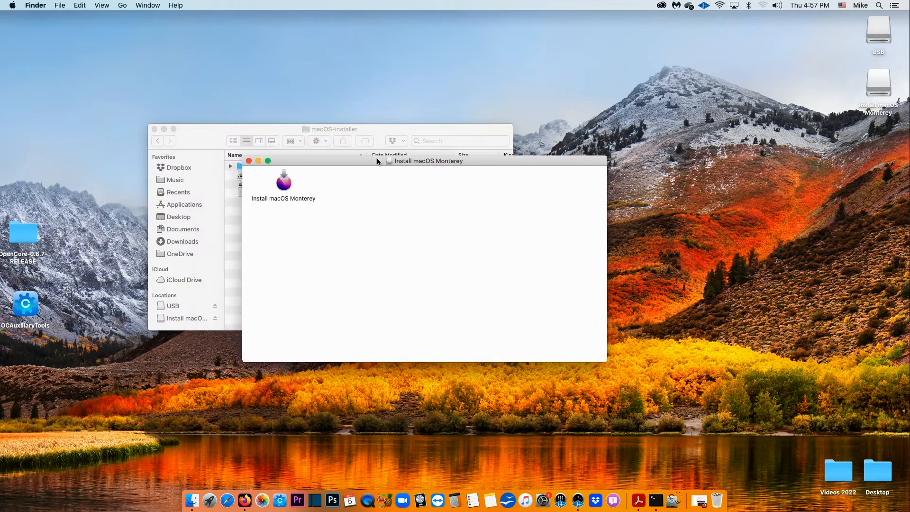
left_click_drag(283, 187, 194, 207)
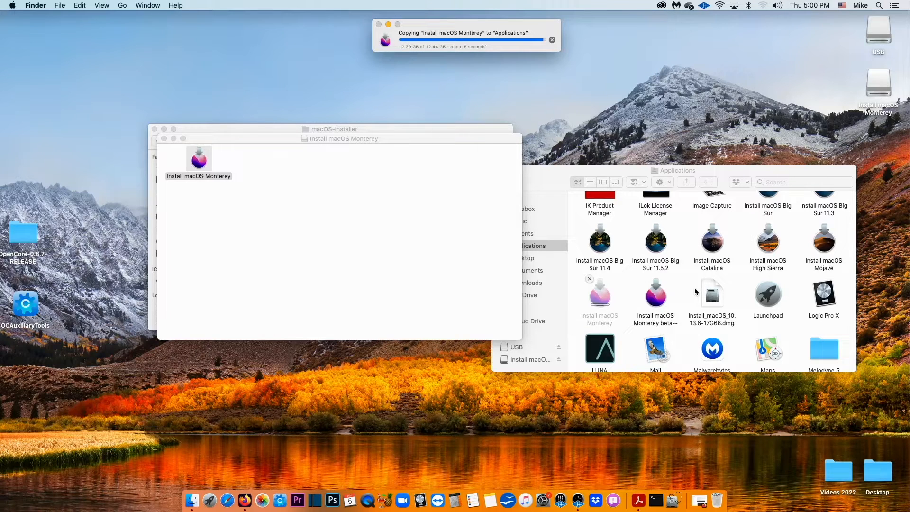
left_click(164, 138)
left_click(155, 129)
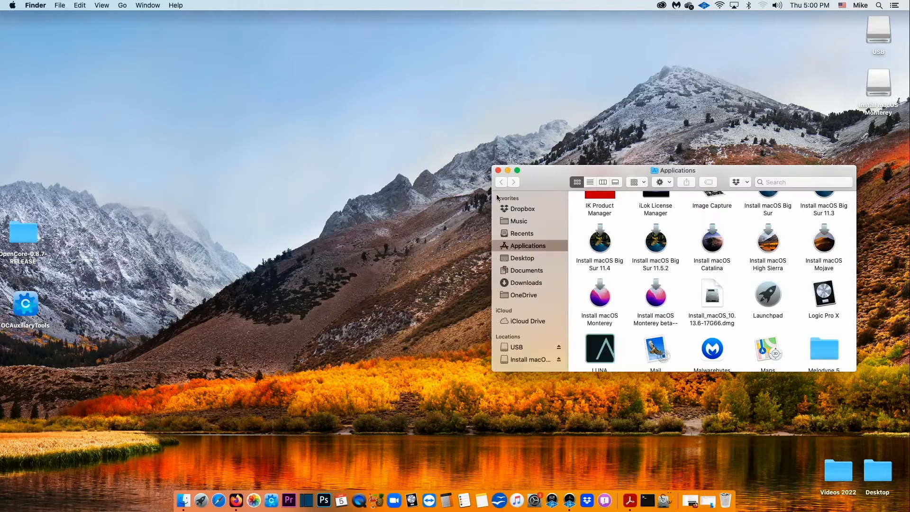
left_click_drag(624, 170, 398, 110)
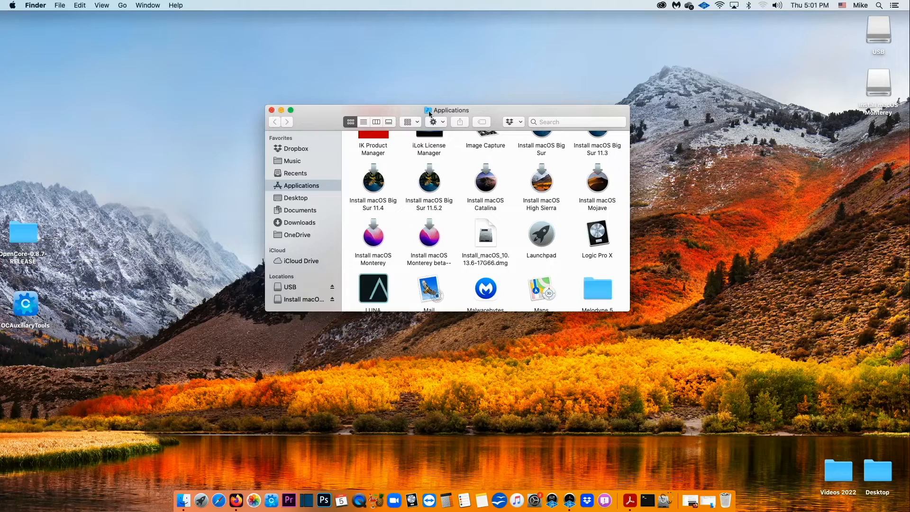
- Search 'make a usb bootable mac' and open Apple's Create a bootable installer article
left_click(271, 110)
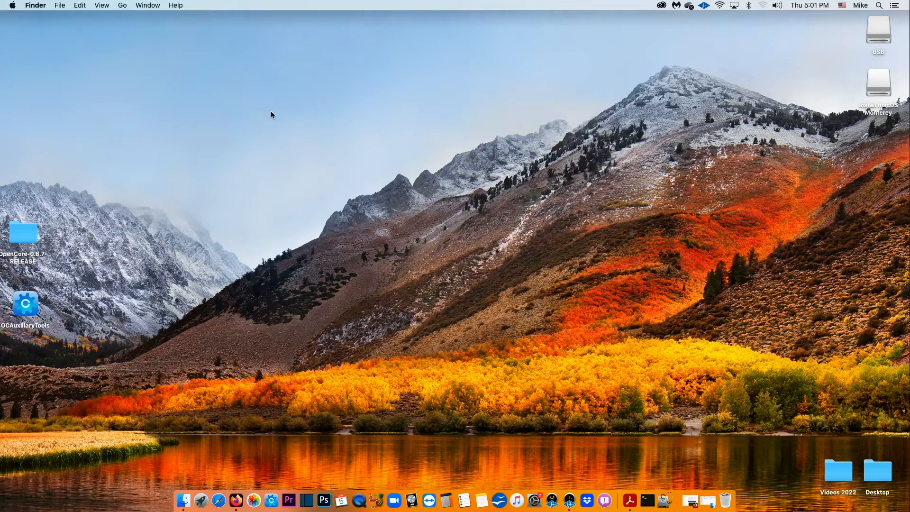
left_click(237, 503)
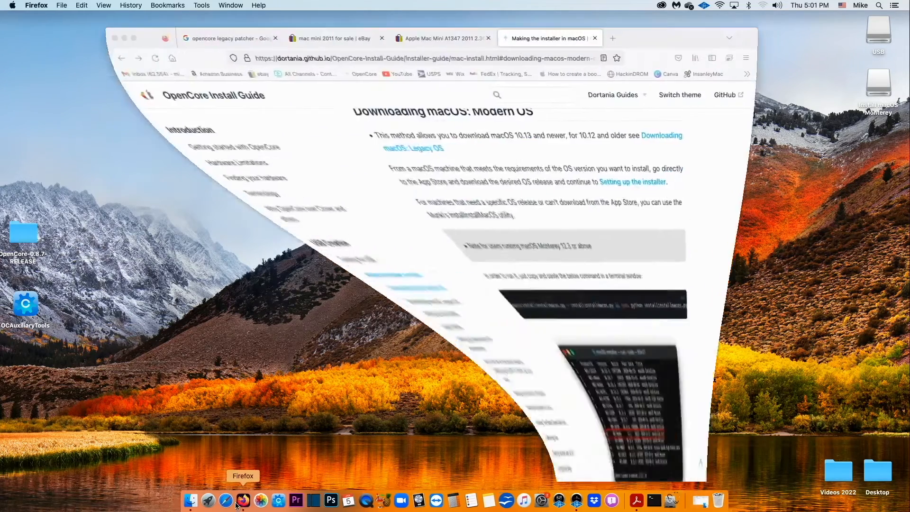
left_click(487, 62)
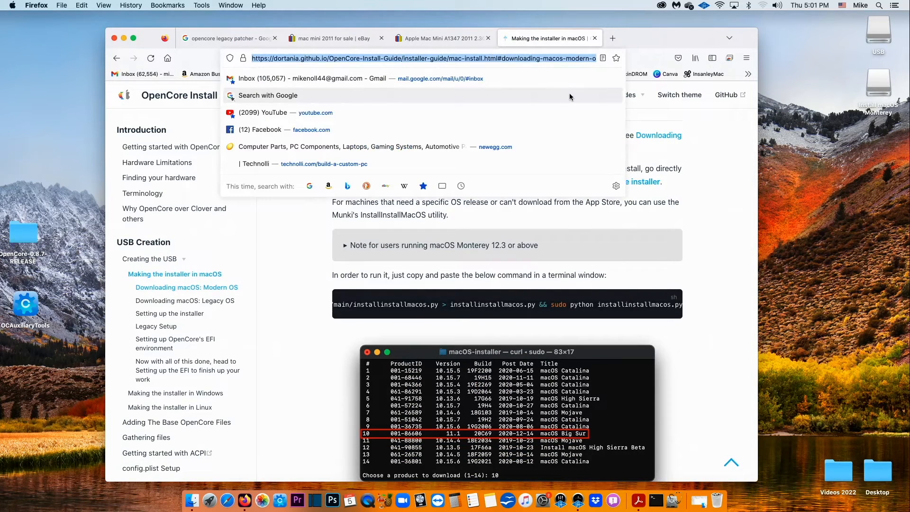
type("make")
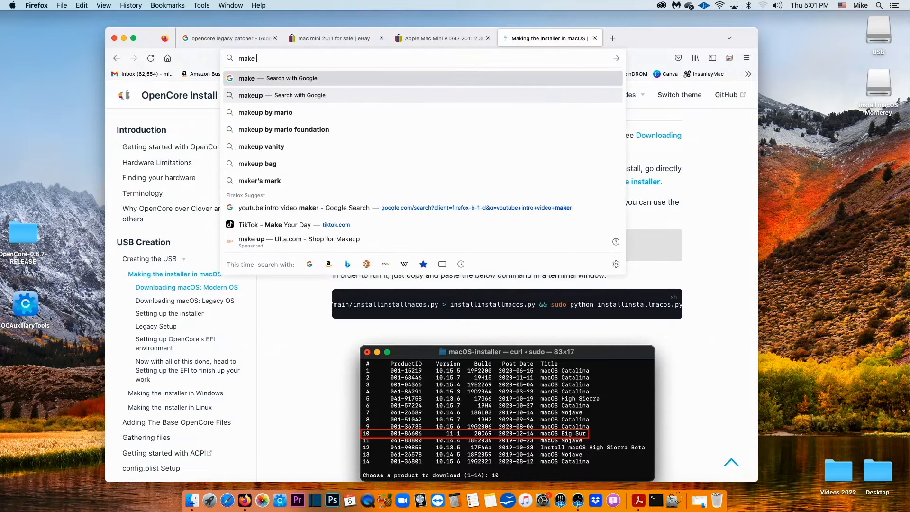
type(" a usb")
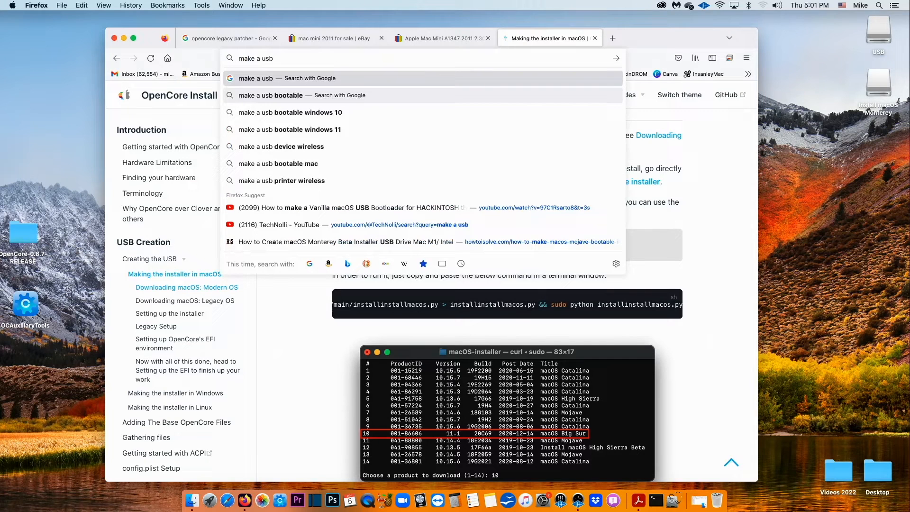
key("Down")
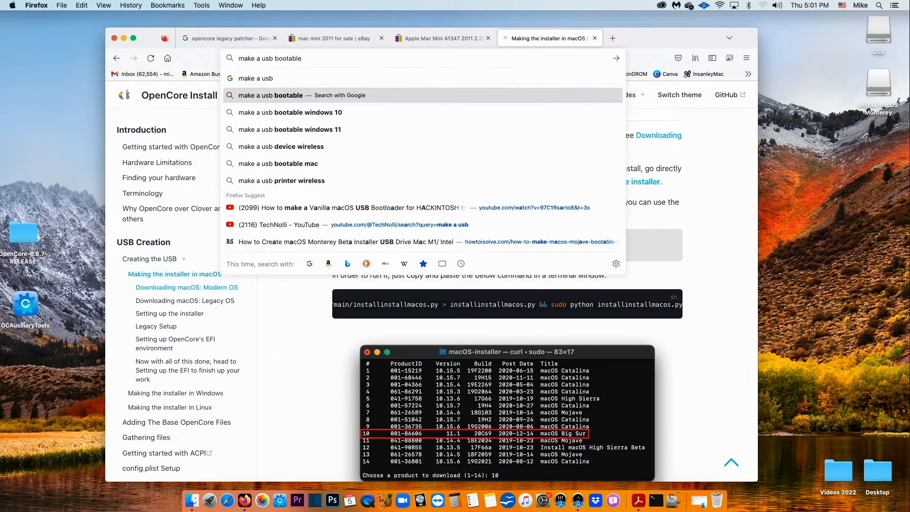
type("mac")
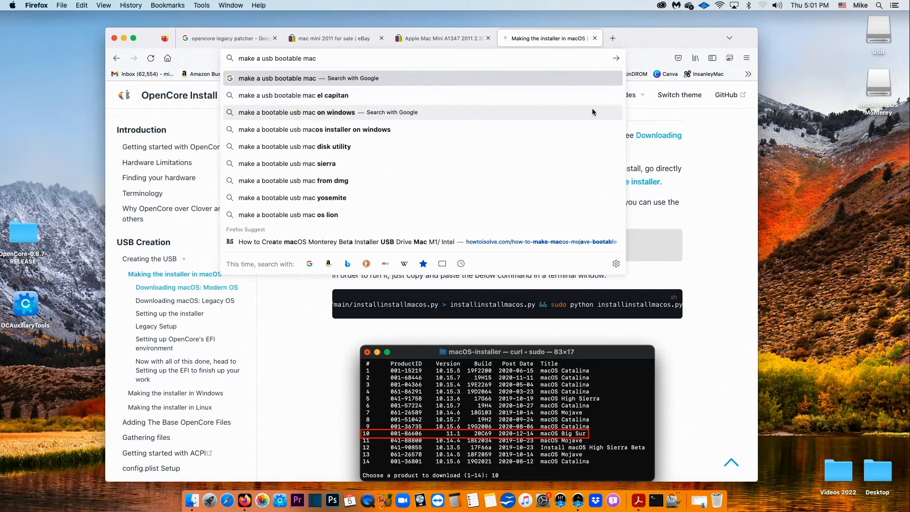
key("Return")
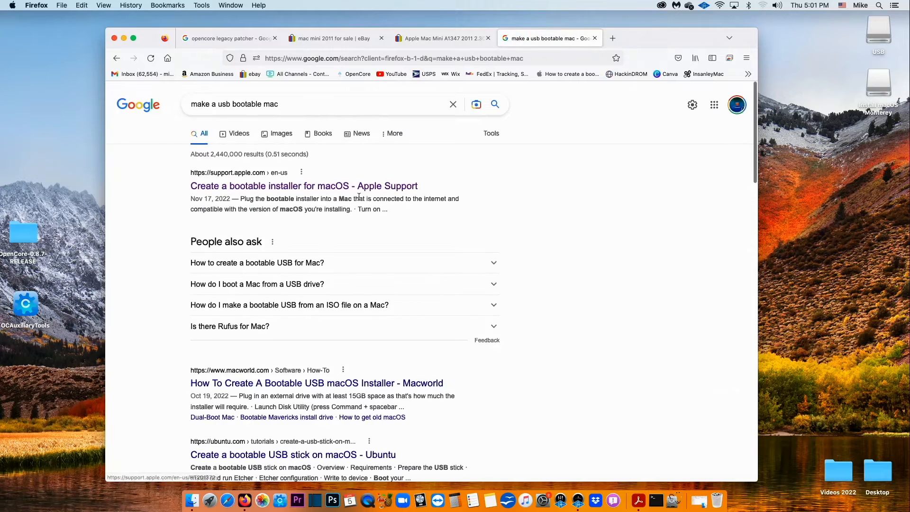
left_click(305, 189)
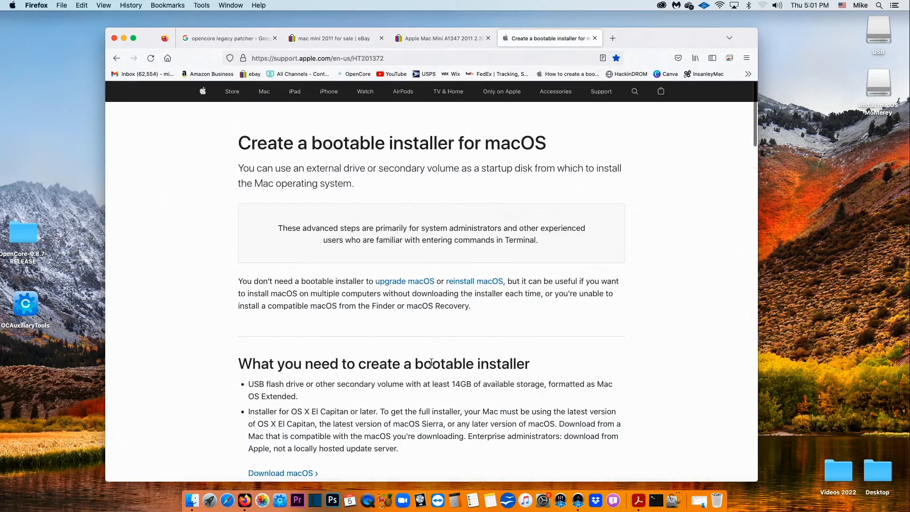
- Select and copy the Monterey createinstallmedia command from the Commands section
scroll(432, 360, "down", 7)
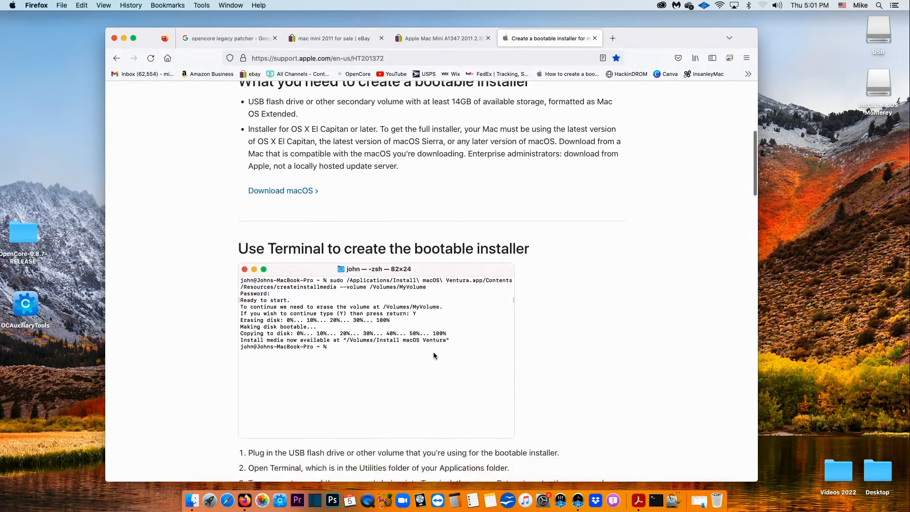
scroll(433, 354, "down", 13)
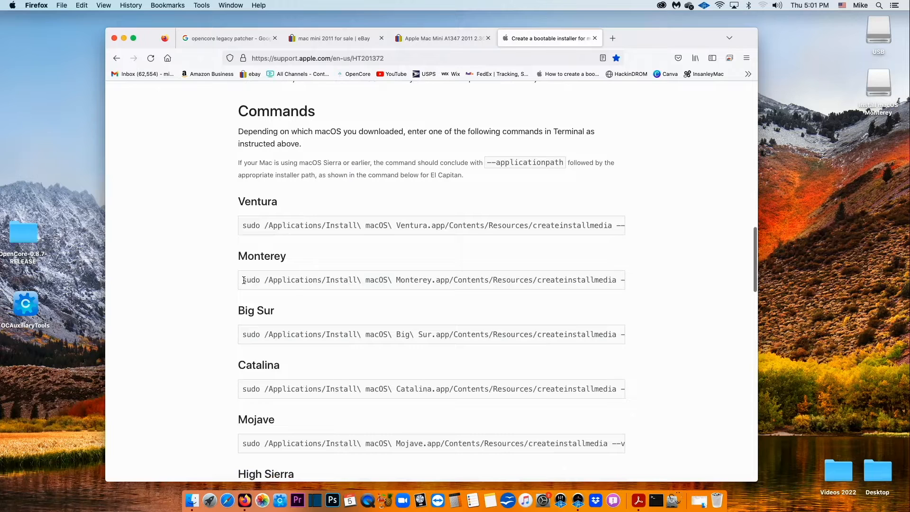
left_click_drag(244, 281, 623, 288)
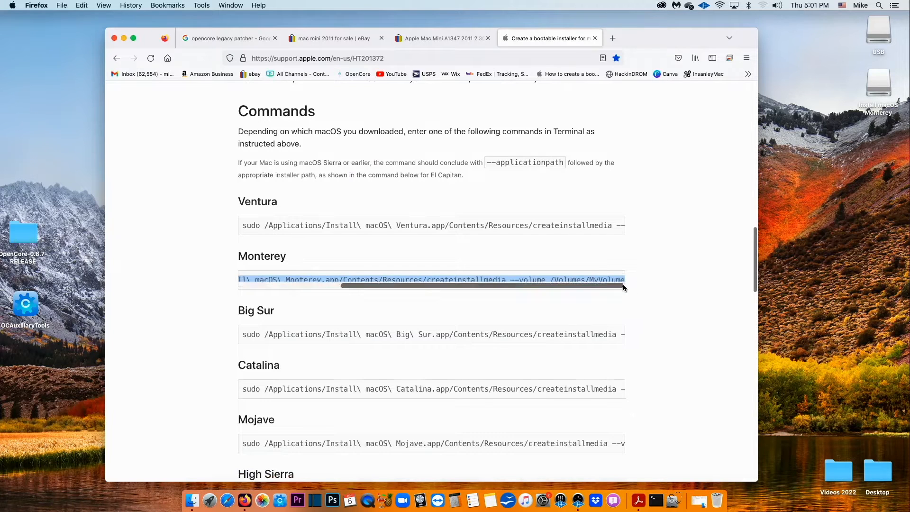
right_click(620, 281)
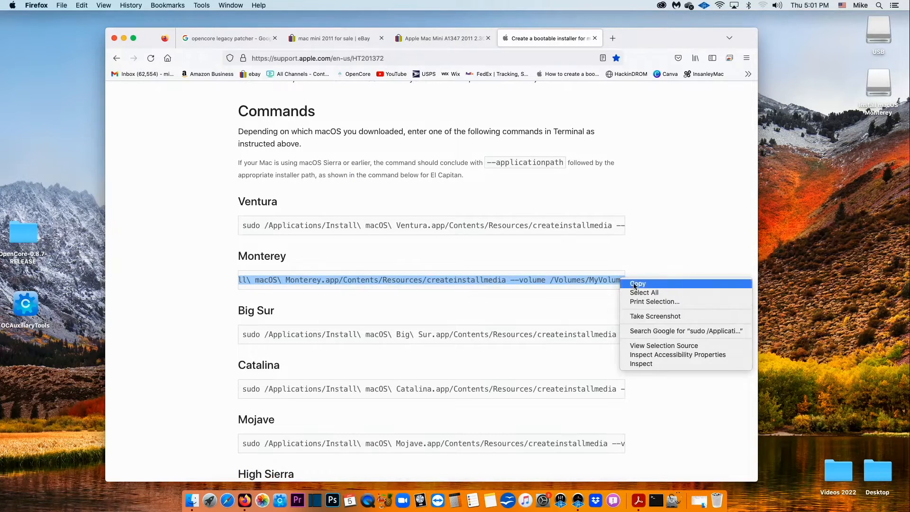
left_click(634, 284)
- Run the Monterey createinstallmedia command in Terminal targeting /Volumes/USB, confirming the erase with y
left_click(879, 5)
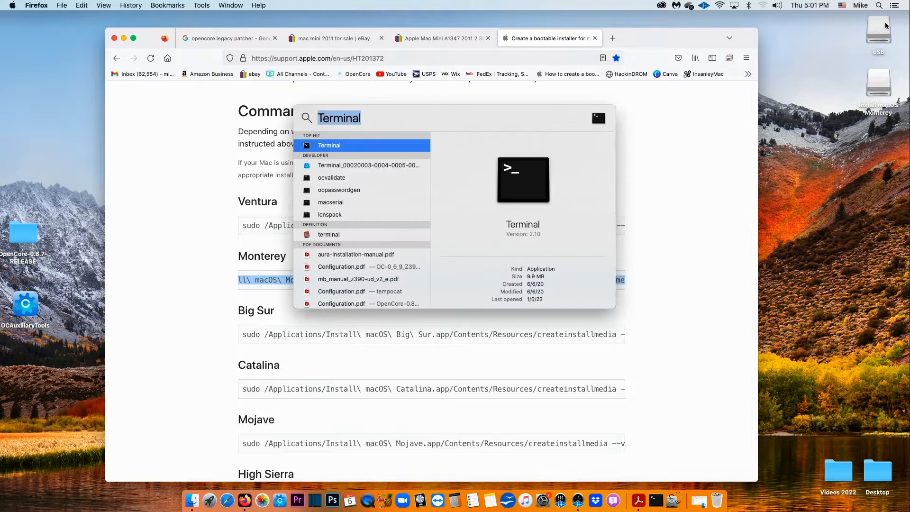
key("Return")
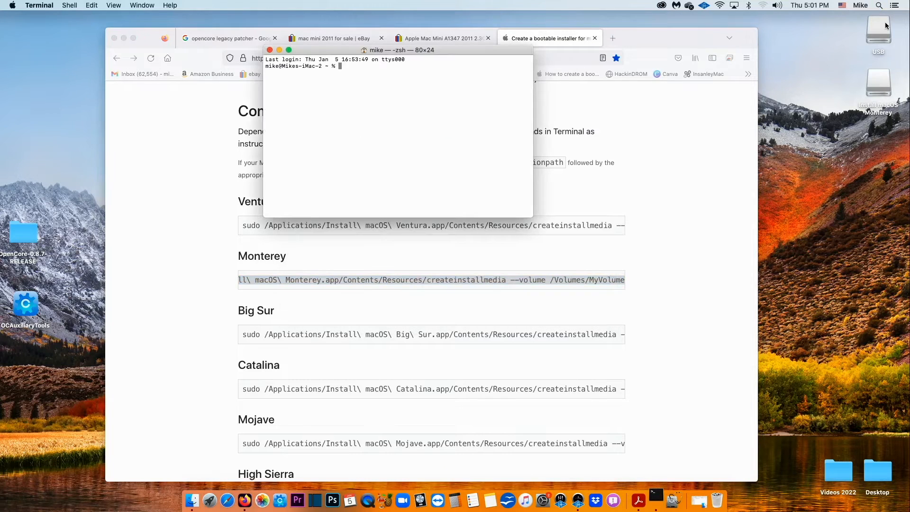
key("super+v")
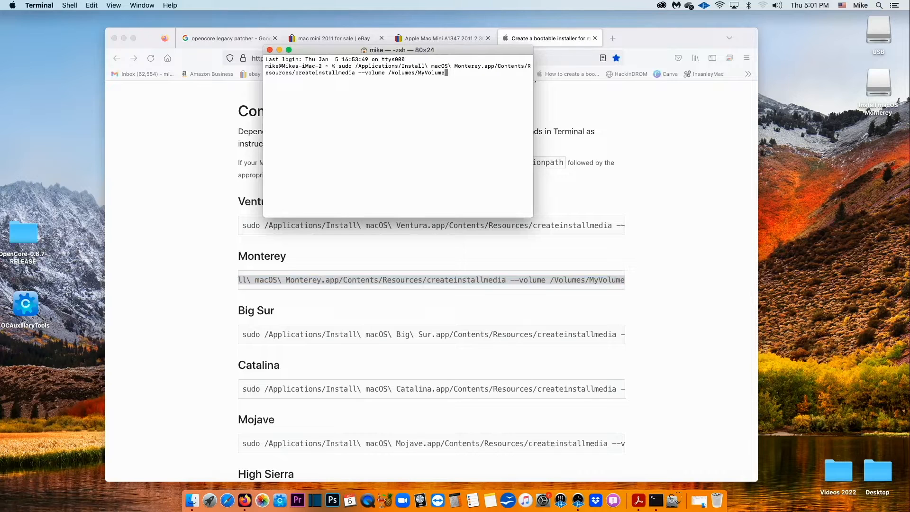
key("BackSpace")
key("BackSpace")
key("BackSpace")
key("BackSpace")
key("BackSpace")
key("BackSpace")
key("BackSpace")
key("BackSpace")
type("USB")
key("Return")
key("Return")
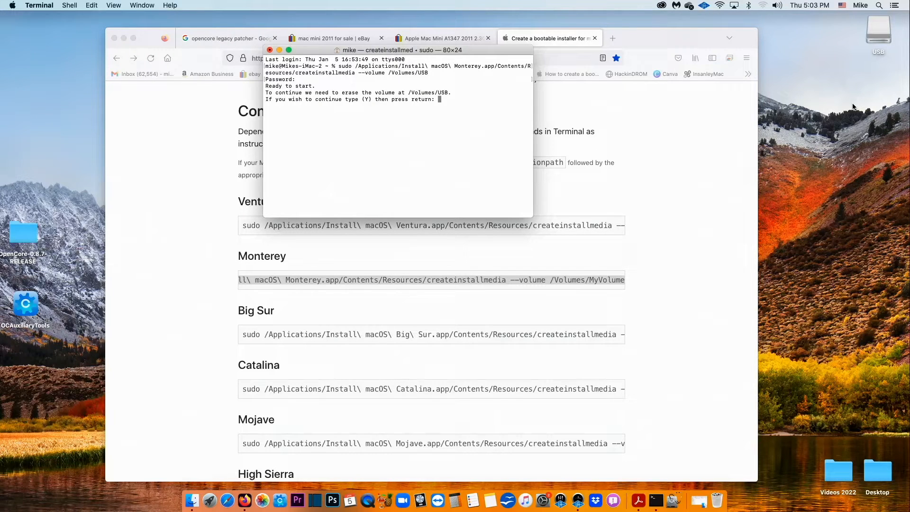
type("y")
key("Return")
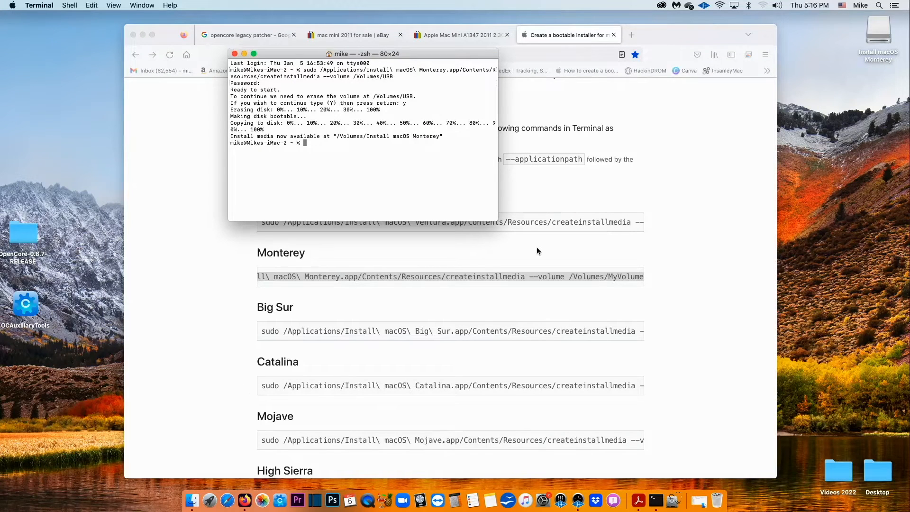
left_click(235, 53)
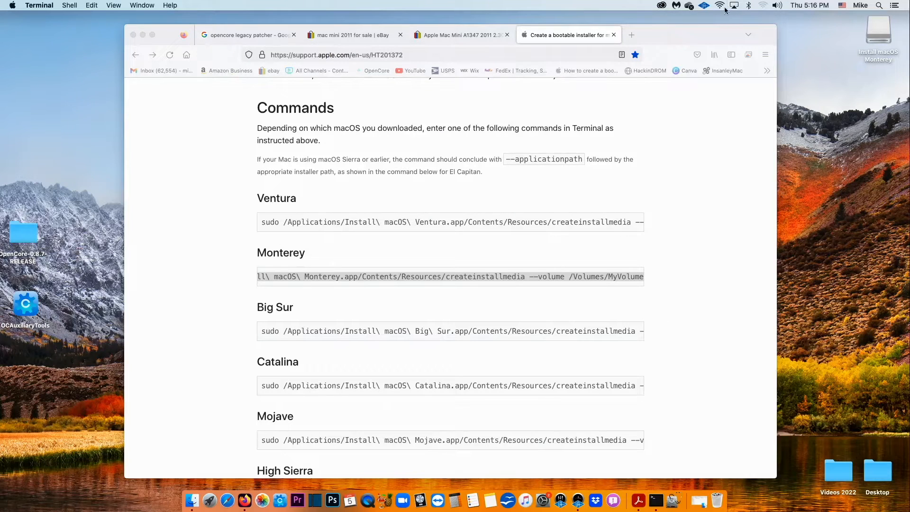
- Search 'opencore legacy patcher' and reach its GitHub releases page through Dortania's guide
left_click(542, 55)
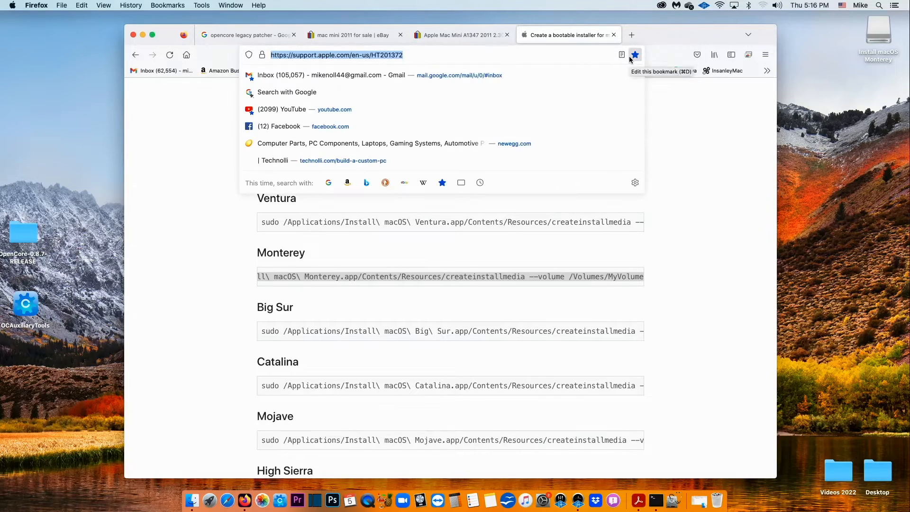
type("opencor")
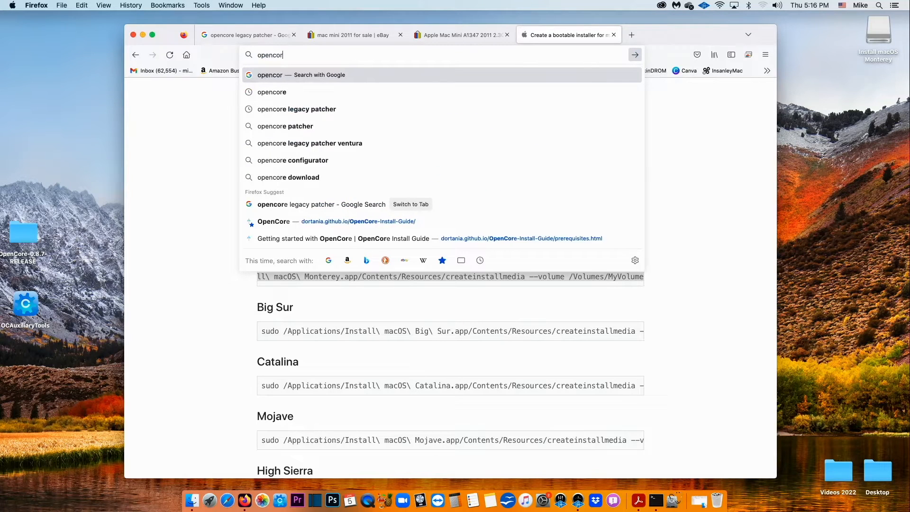
type("e le")
key("Down")
key("Return")
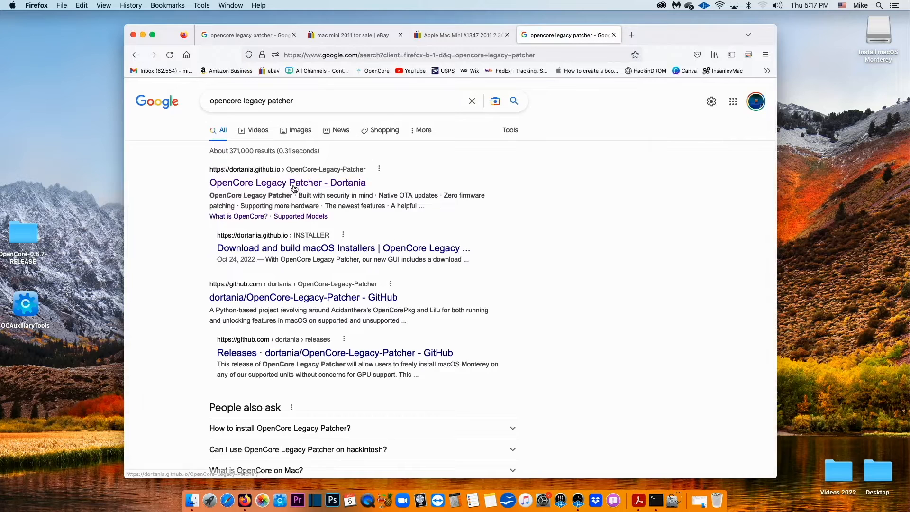
left_click(292, 184)
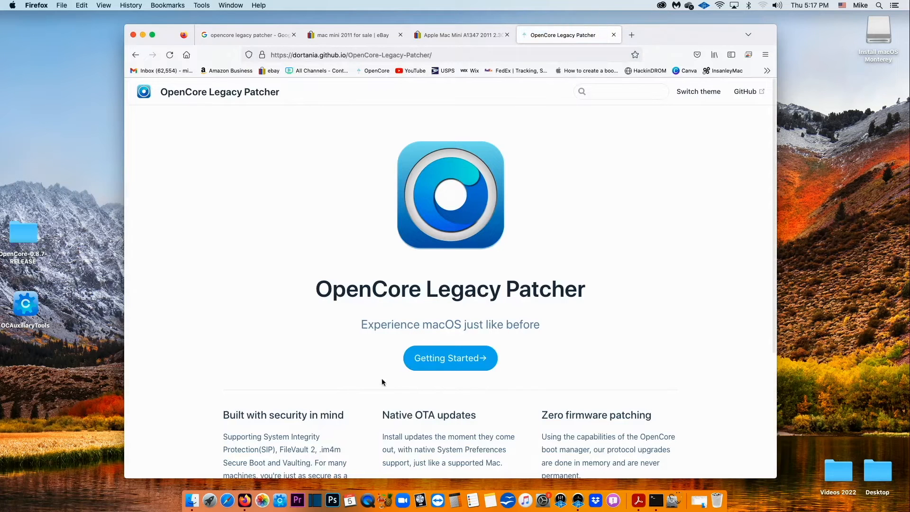
left_click(464, 357)
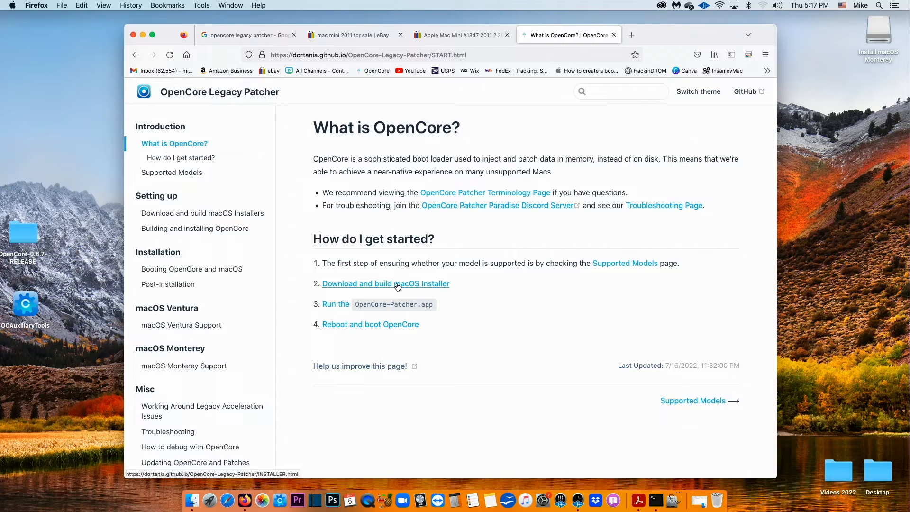
left_click(398, 285)
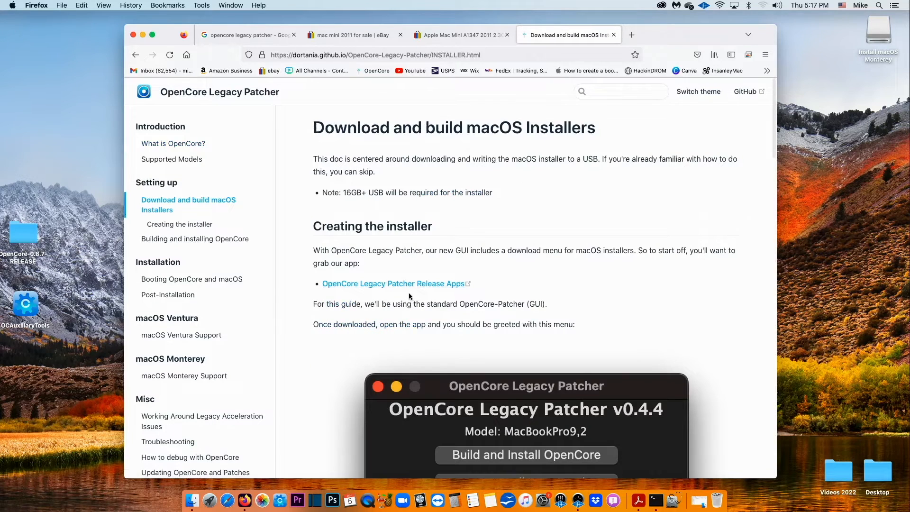
left_click(408, 284)
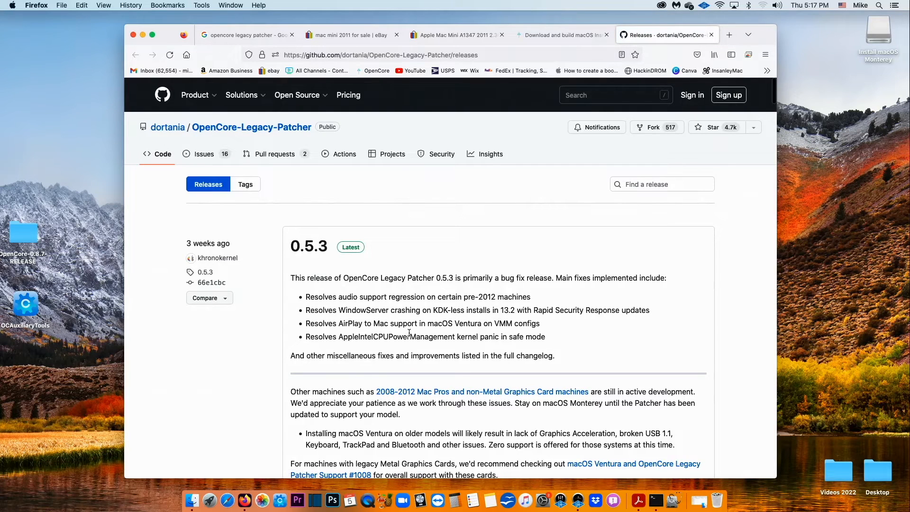
- Download OpenCore-Patcher-GUI.app.zip from the 0.5.3 release and reveal it in Downloads
scroll(409, 334, "down", 5)
scroll(410, 331, "down", 7)
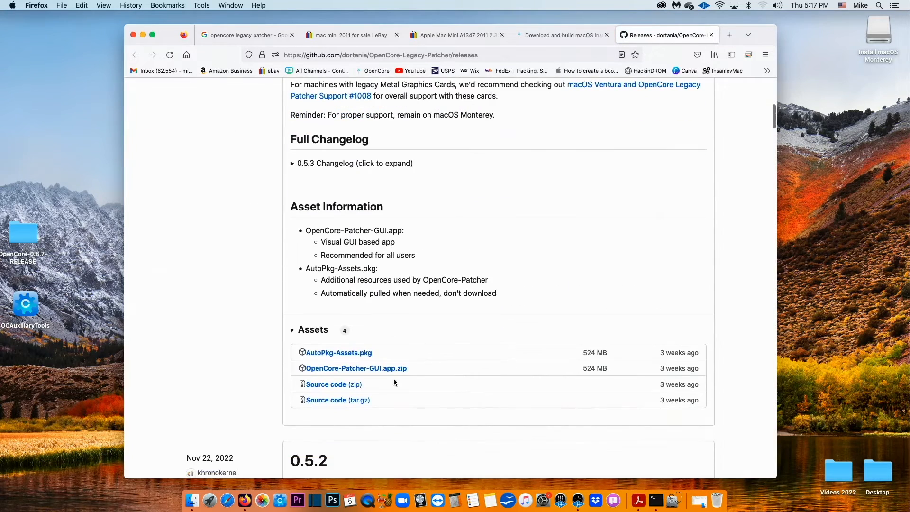
left_click(388, 372)
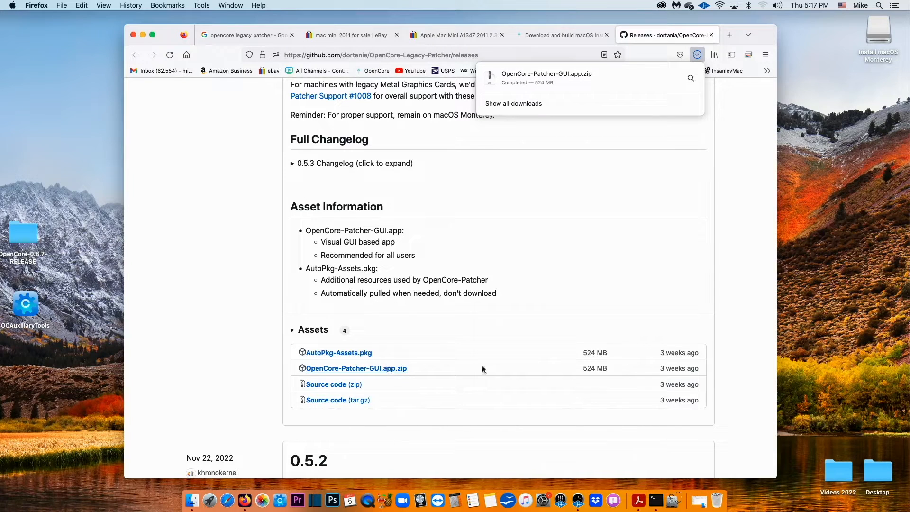
left_click(690, 79)
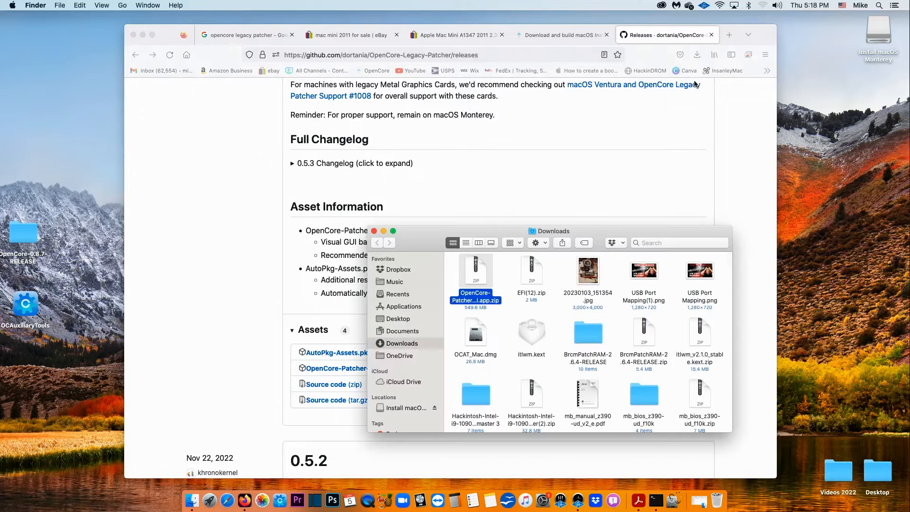
- Extract the downloaded zip and move the OpenCore-Patcher app onto the desktop
right_click(473, 273)
left_click(488, 277)
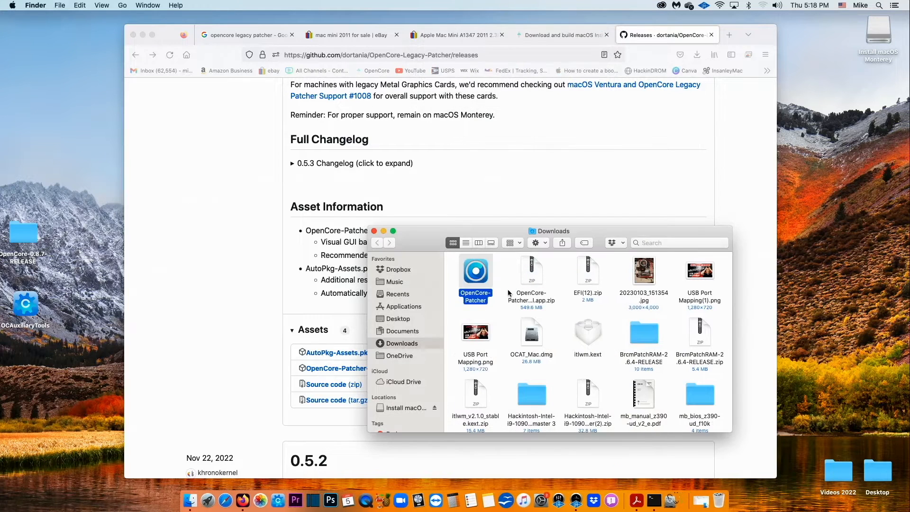
left_click_drag(485, 275, 38, 154)
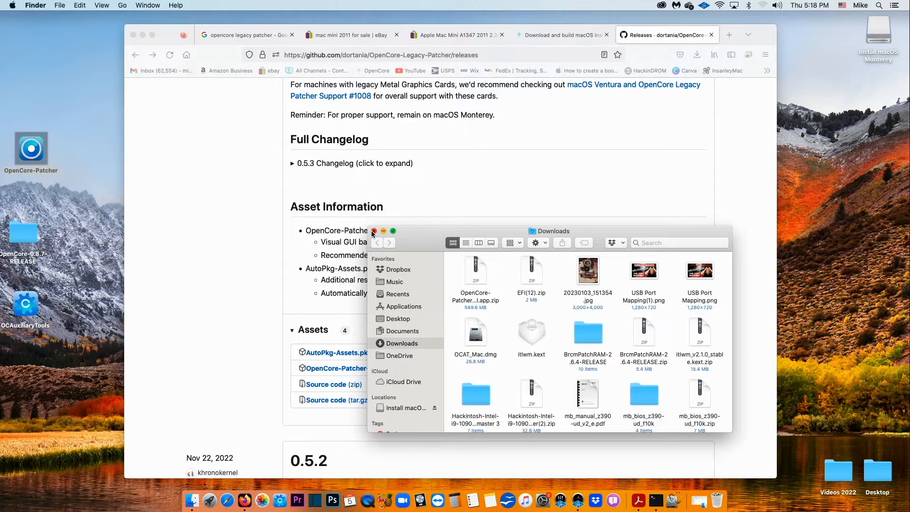
- Close the Downloads window and minimize Firefox, leaving a clean desktop
left_click(374, 231)
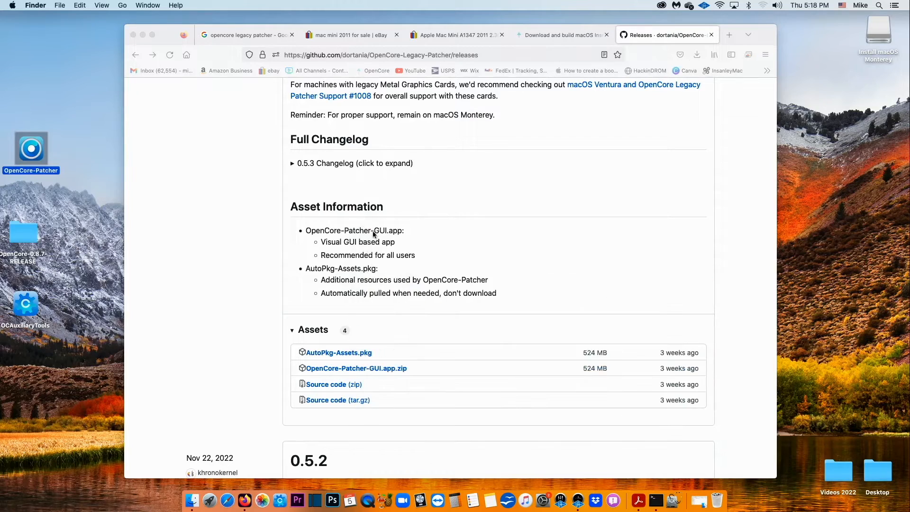
left_click(142, 35)
left_click(203, 82)
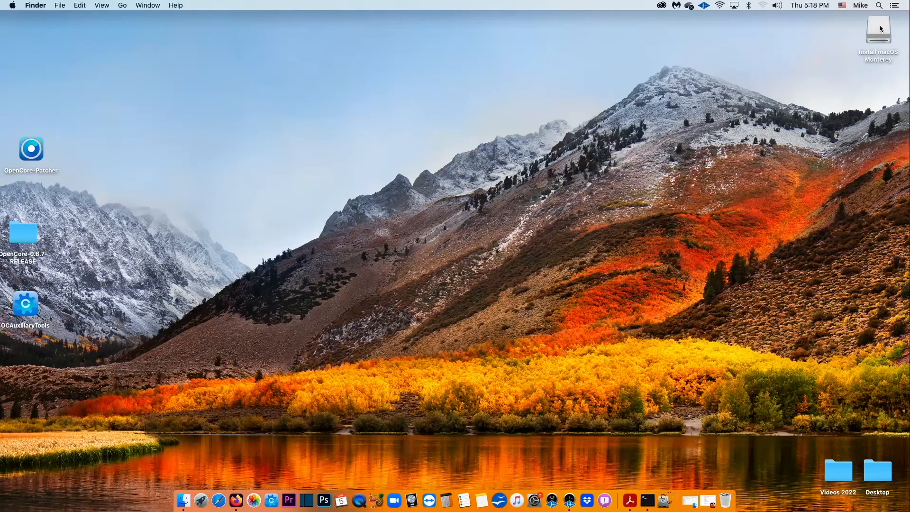
- Launch OpenCore-Patcher 0.5.3 from the desktop past the Gatekeeper warning and open Settings
left_click_drag(879, 24, 750, 187)
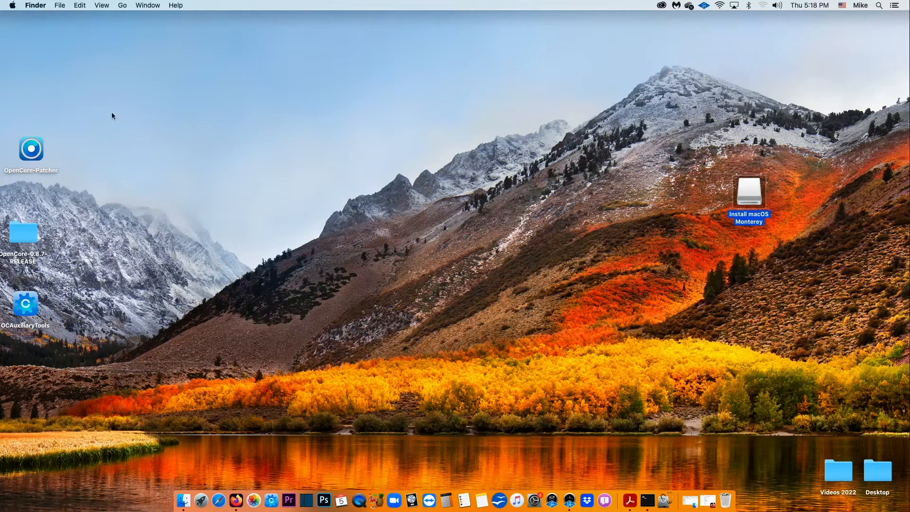
right_click(36, 145)
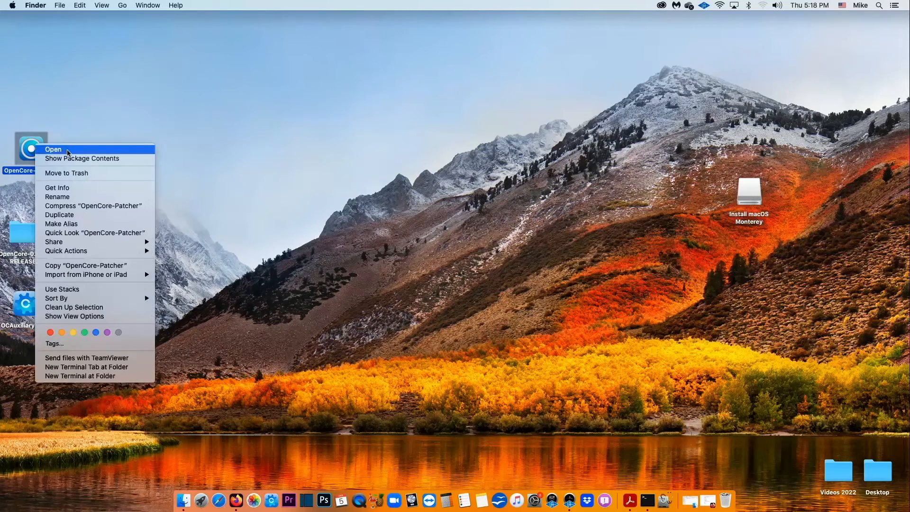
left_click(57, 150)
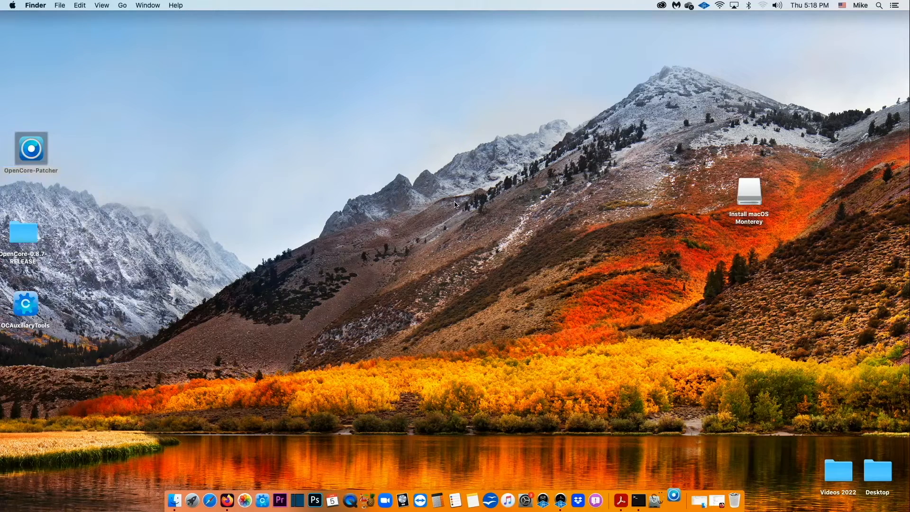
left_click(539, 172)
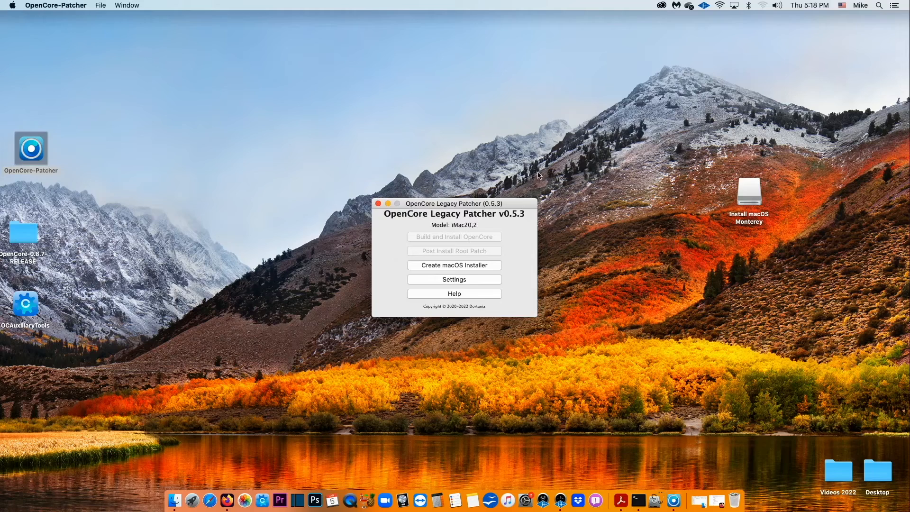
left_click_drag(485, 201, 506, 174)
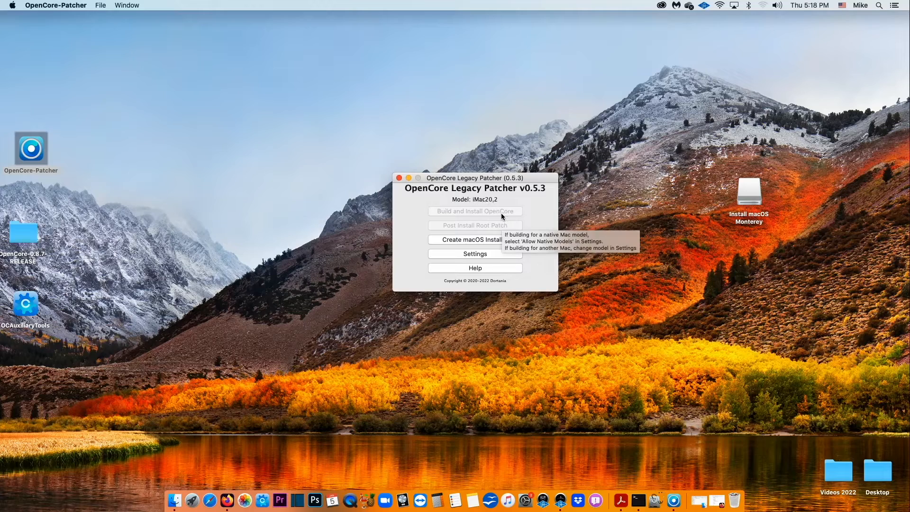
left_click(479, 254)
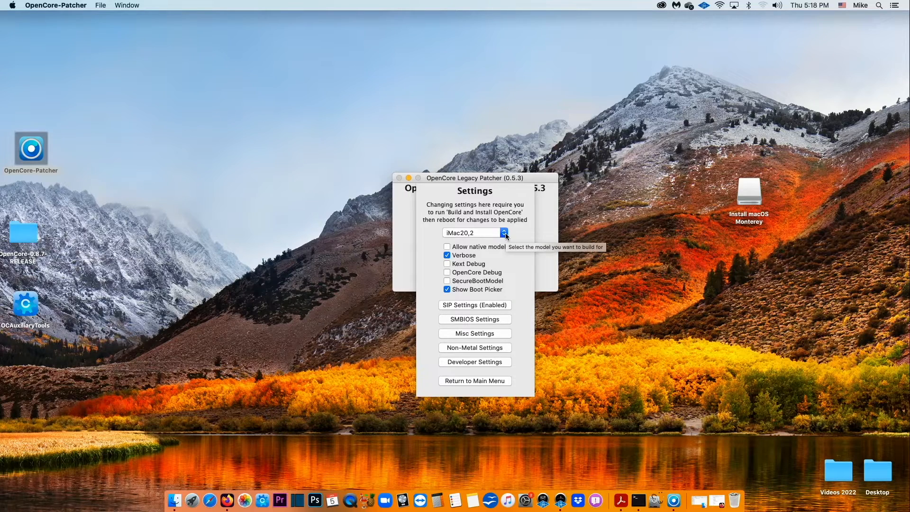
- Pick Macmini5,1 from the model list and go back to the main menu
left_click(504, 233)
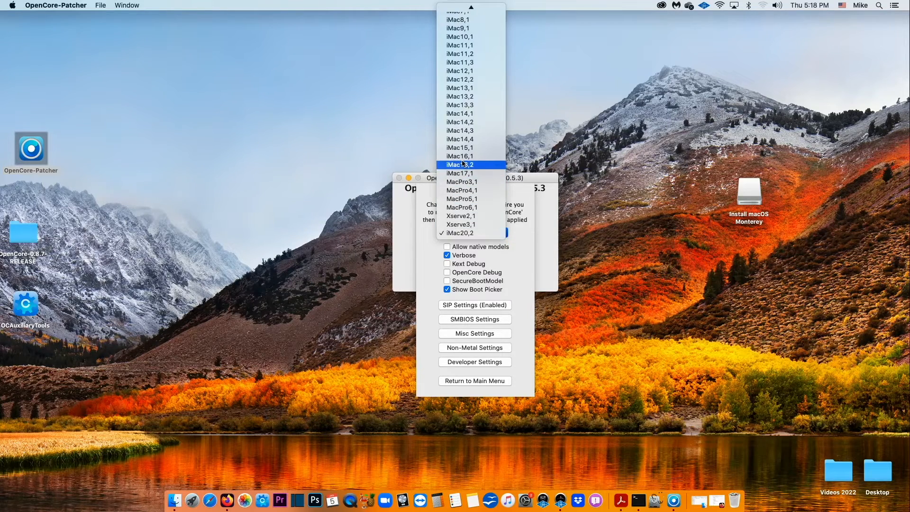
scroll(462, 163, "up", 8)
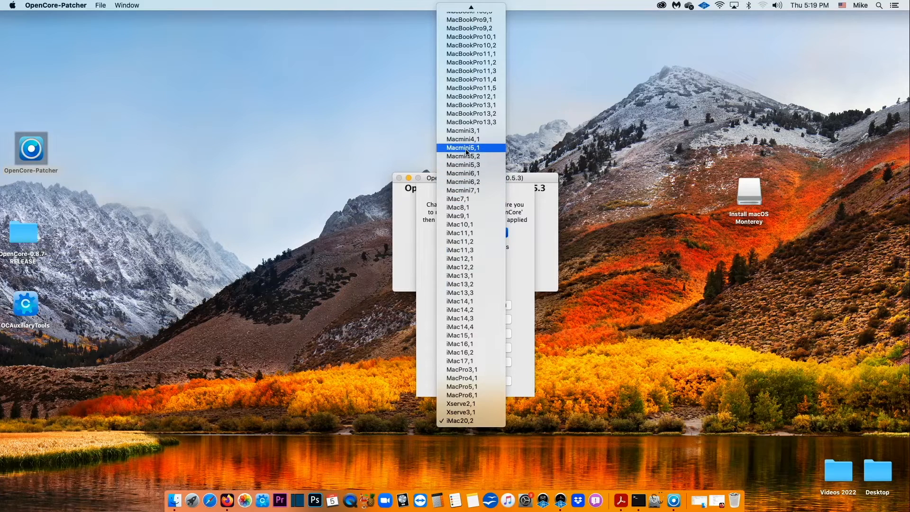
left_click(466, 148)
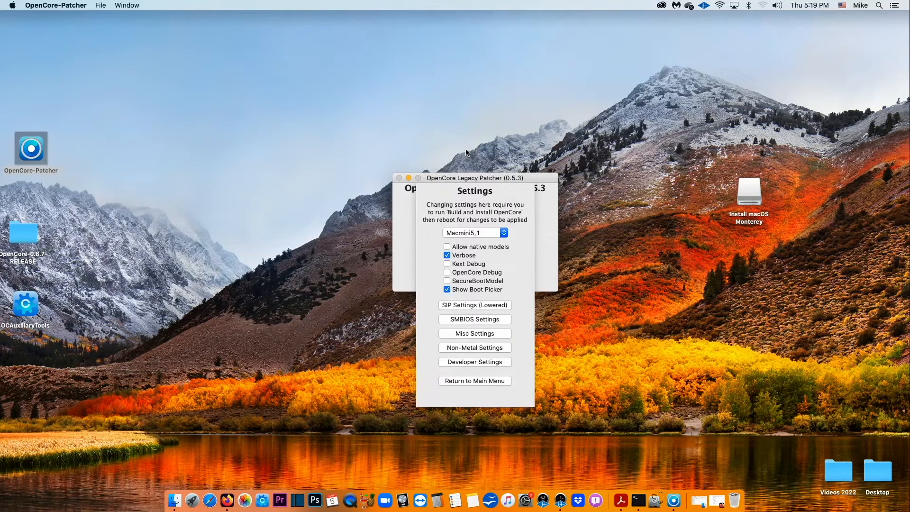
left_click(481, 383)
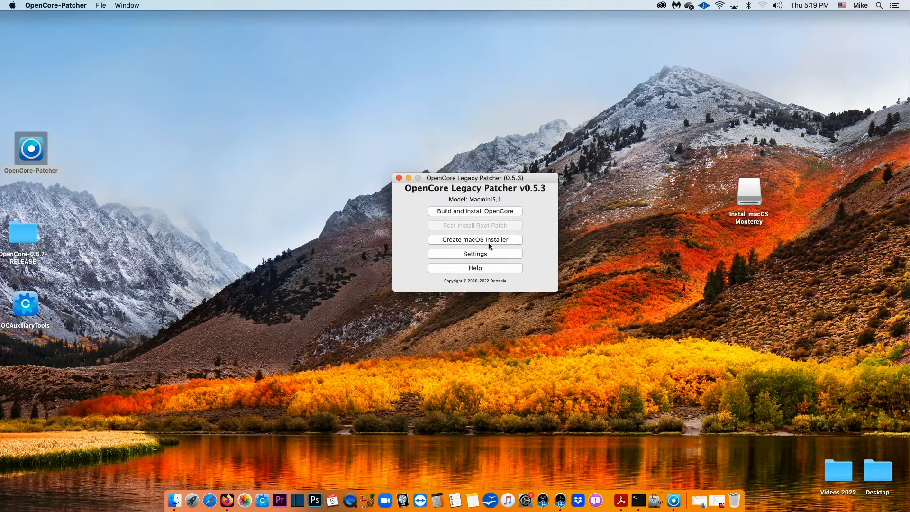
- Build OpenCore for Macmini5,1 and install it to the SanDisk disk2s1 EFI partition, entering the admin password
left_click(475, 211)
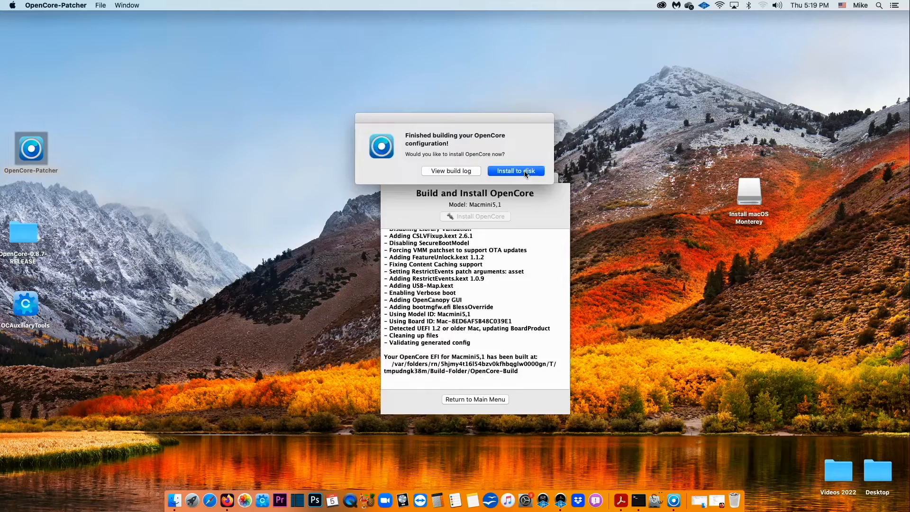
left_click(524, 172)
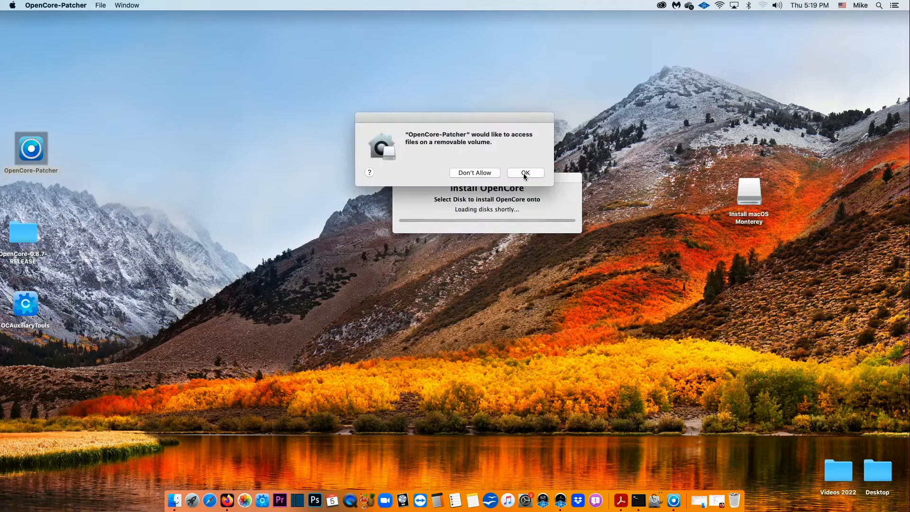
left_click(525, 174)
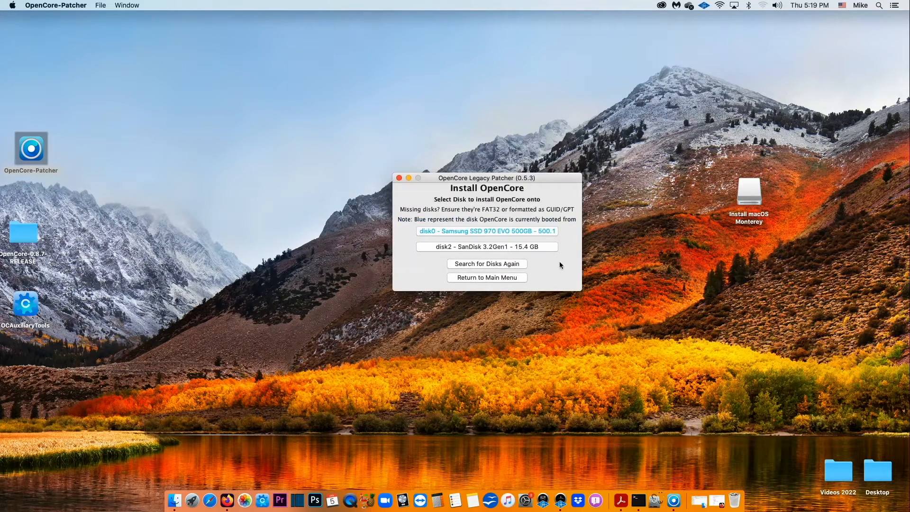
left_click(494, 248)
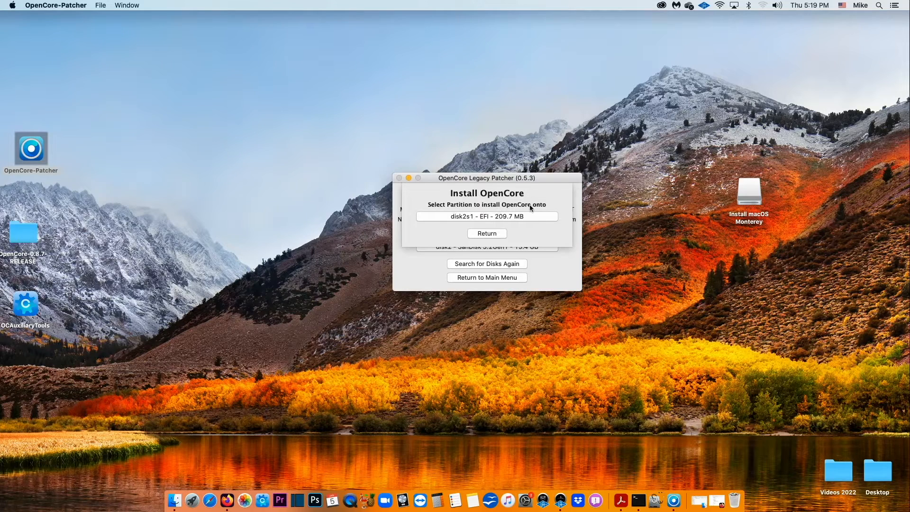
left_click(497, 216)
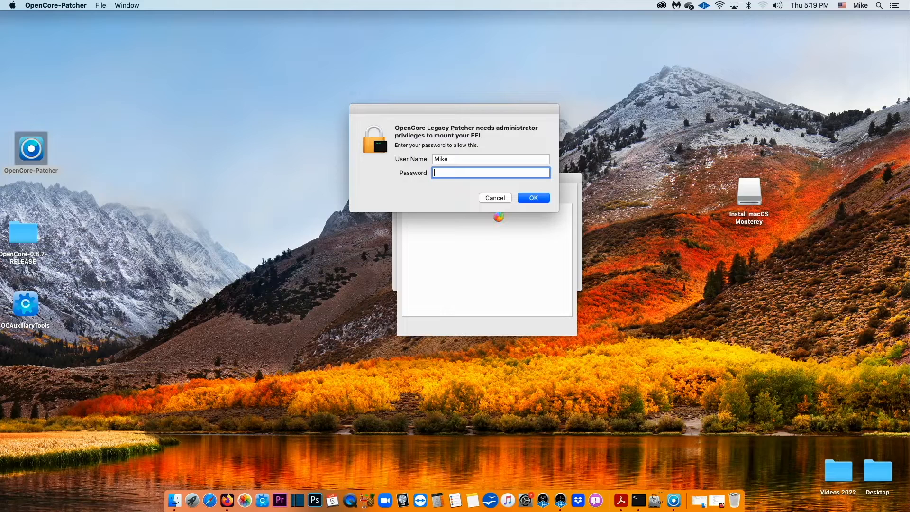
type("••••")
key("Return")
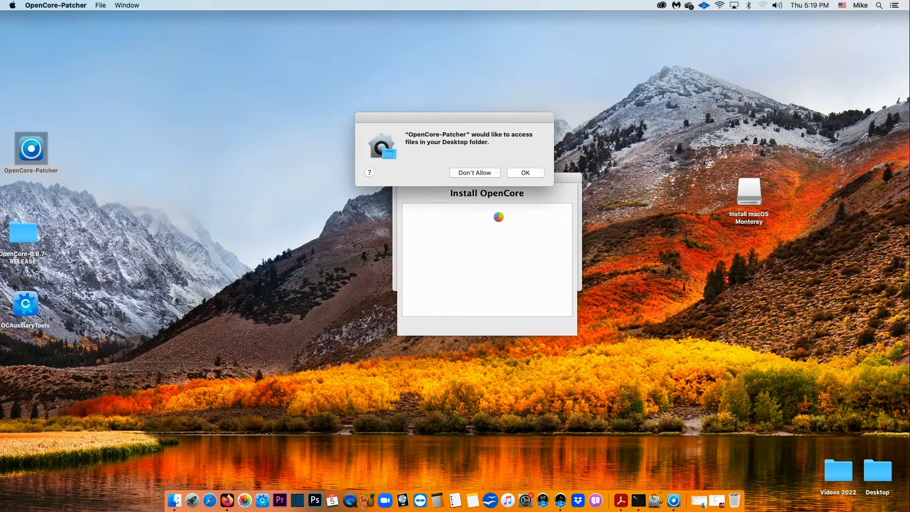
left_click(539, 172)
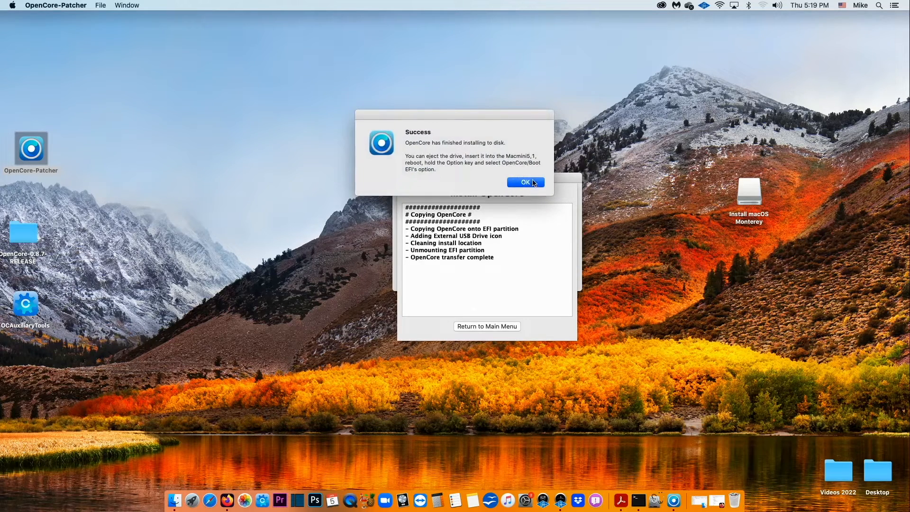
left_click(529, 184)
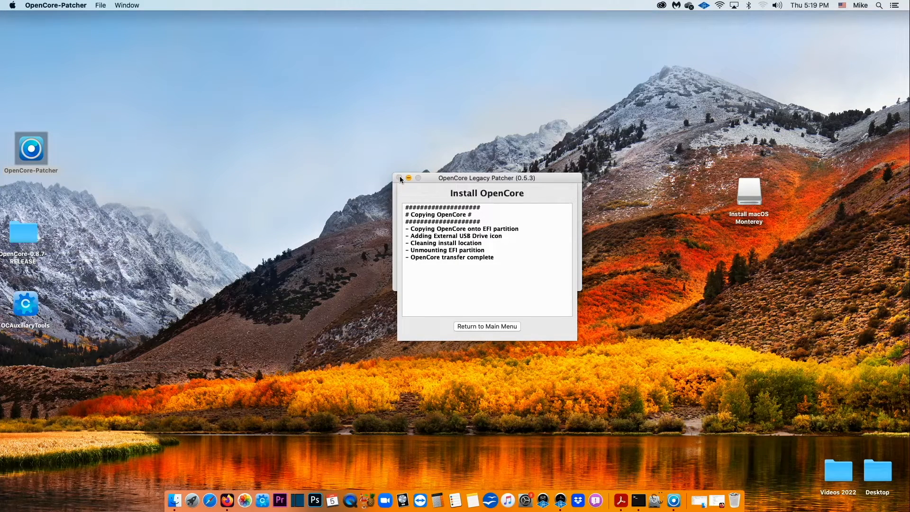
- Return to the main menu, then boot EFI Boot from the macOS Startup Manager
left_click(498, 326)
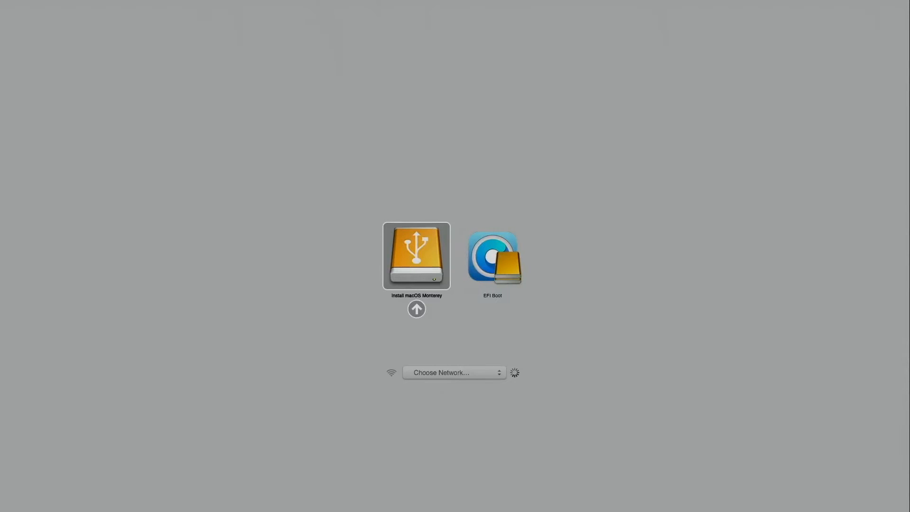
key("Right")
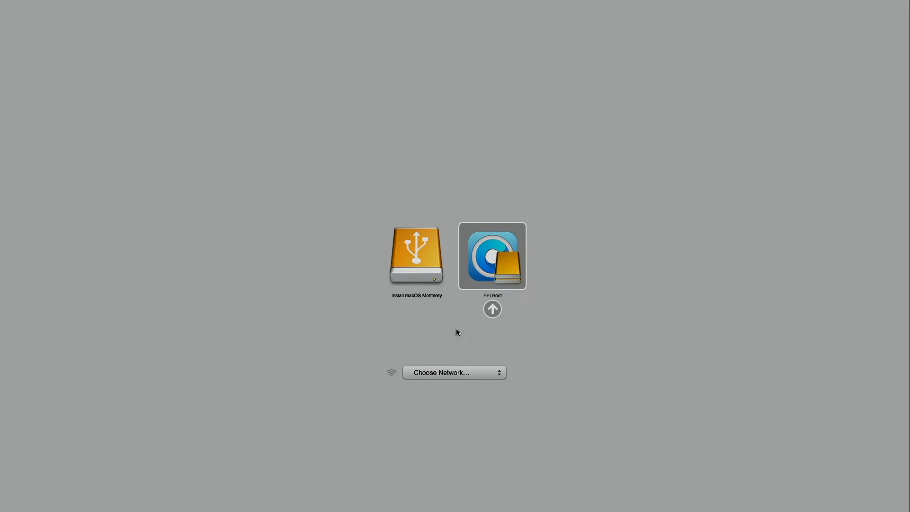
key("Return")
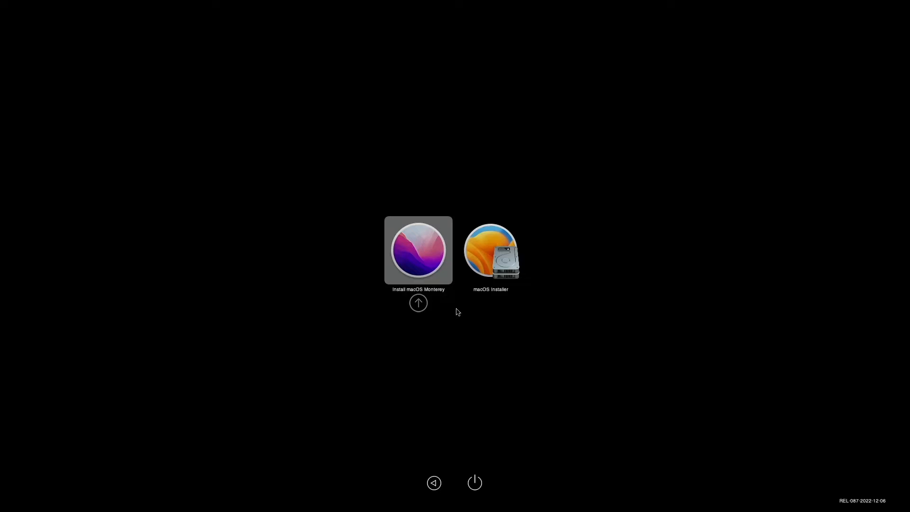
- Boot the Install macOS Monterey entry from the OpenCore picker into Recovery
key("Return")
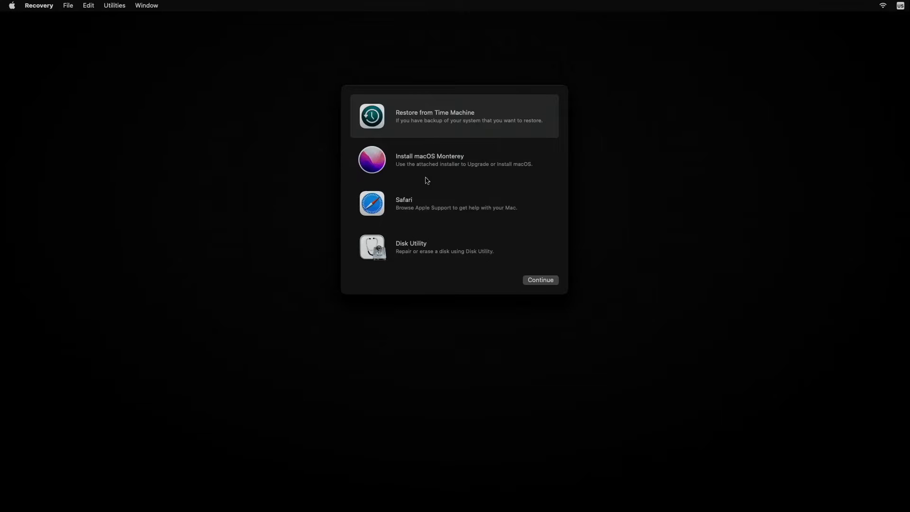
- Open Disk Utility, show all devices, and select the internal Crucial SSD
left_click(411, 247)
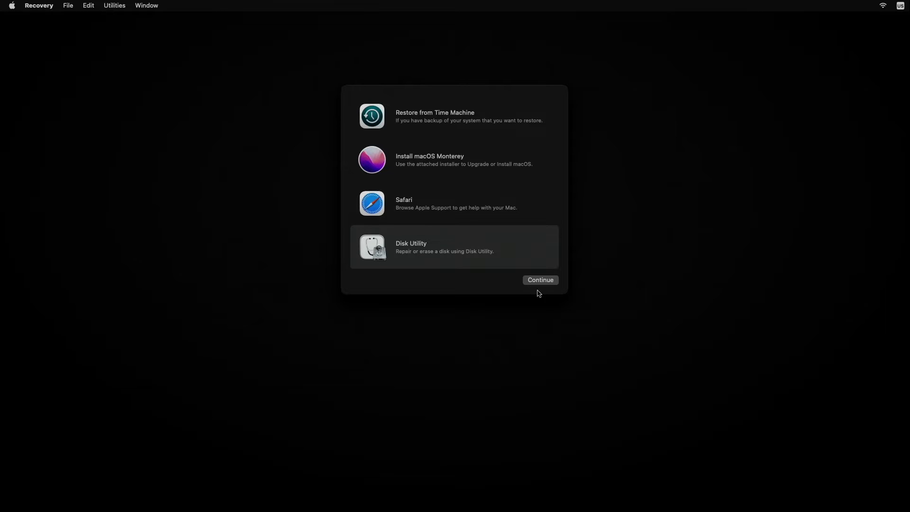
left_click(540, 282)
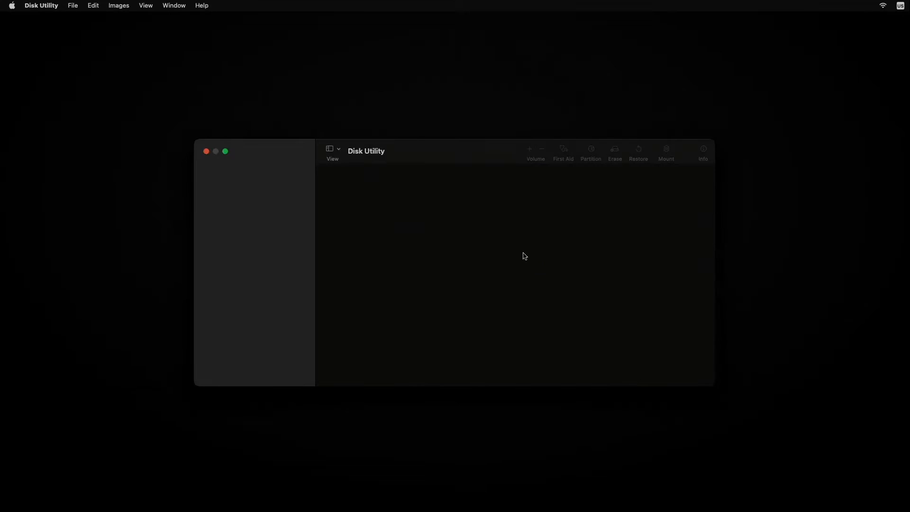
left_click(339, 150)
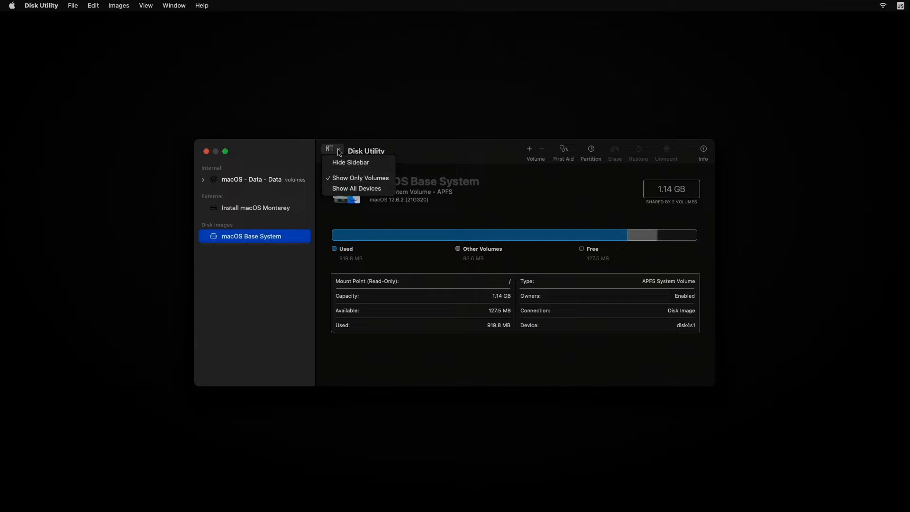
left_click(353, 188)
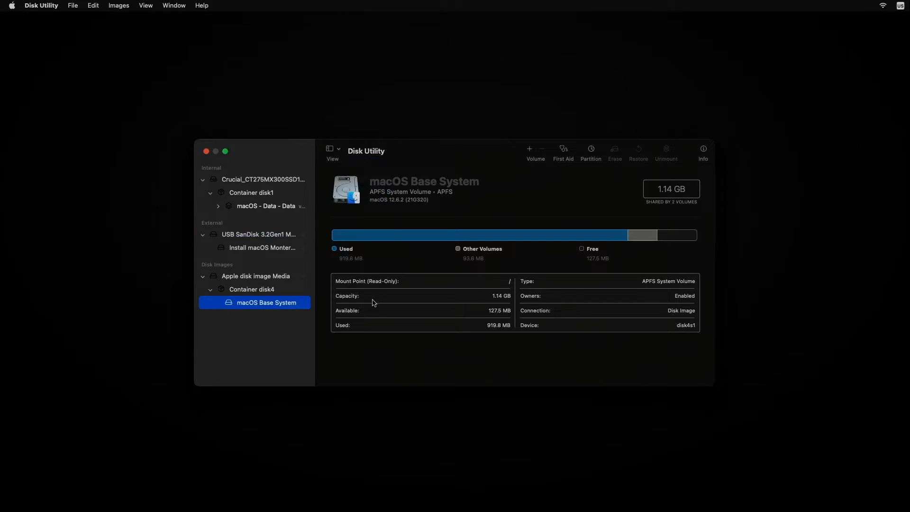
left_click(264, 184)
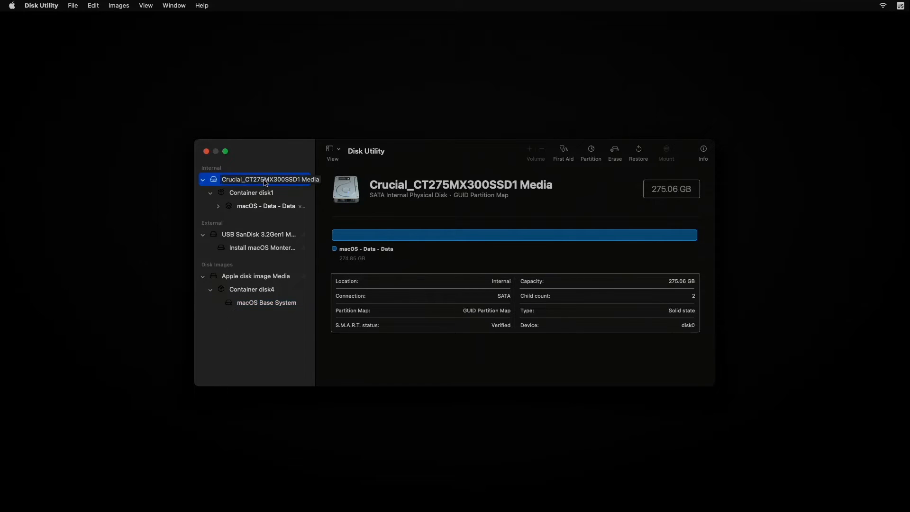
- Erase the Crucial SSD as APFS with GUID Partition Map named 'macOS', then close Disk Utility
left_click(614, 150)
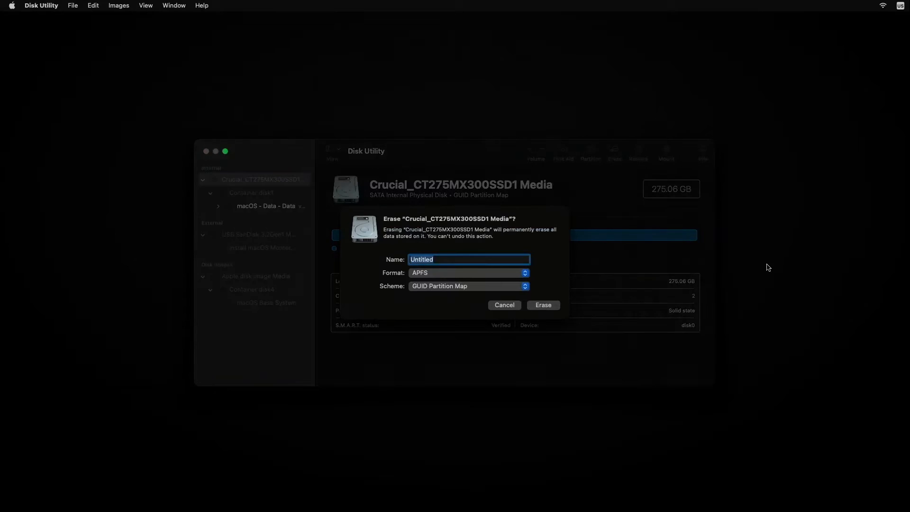
type("macOS")
left_click(545, 306)
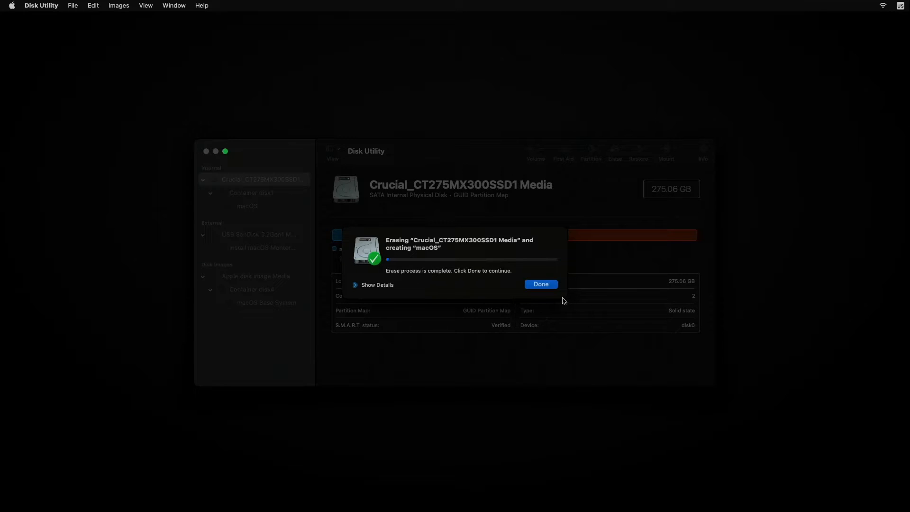
left_click(541, 284)
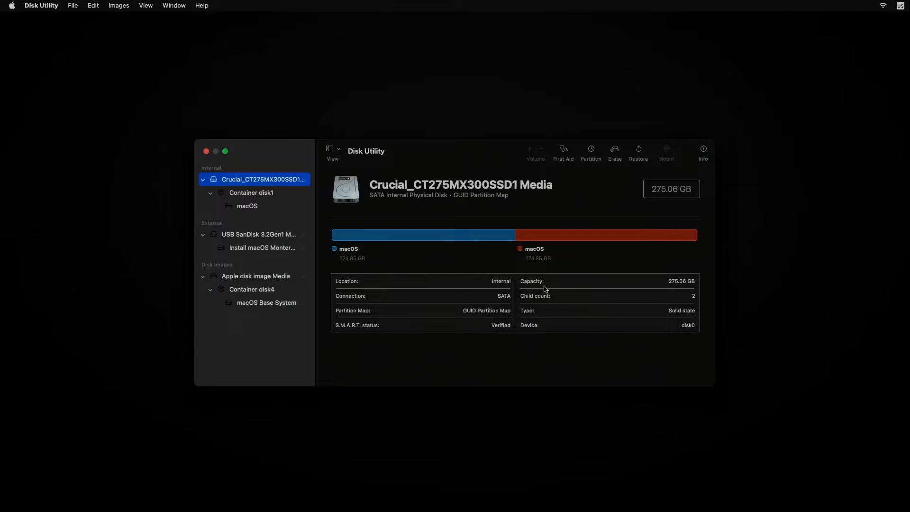
left_click(207, 152)
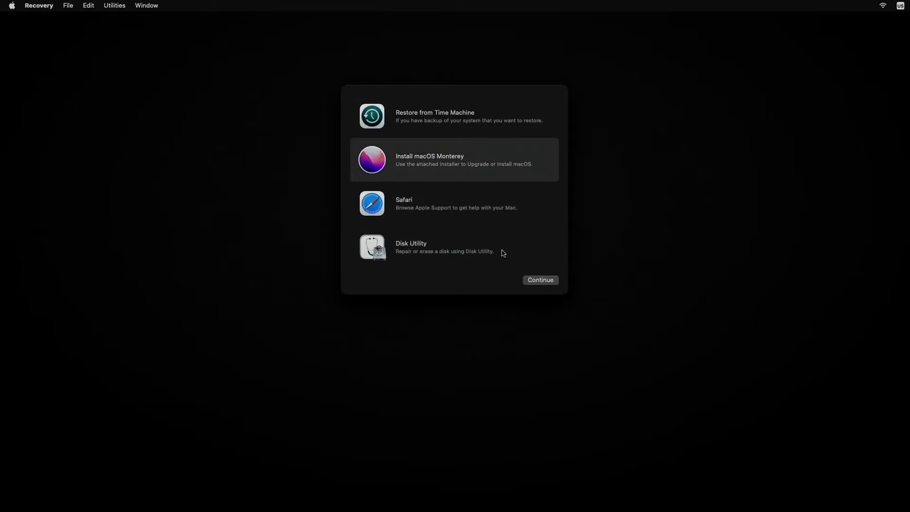
- Accept the Monterey licence and start installing macOS onto the 'macOS' disk
left_click(546, 283)
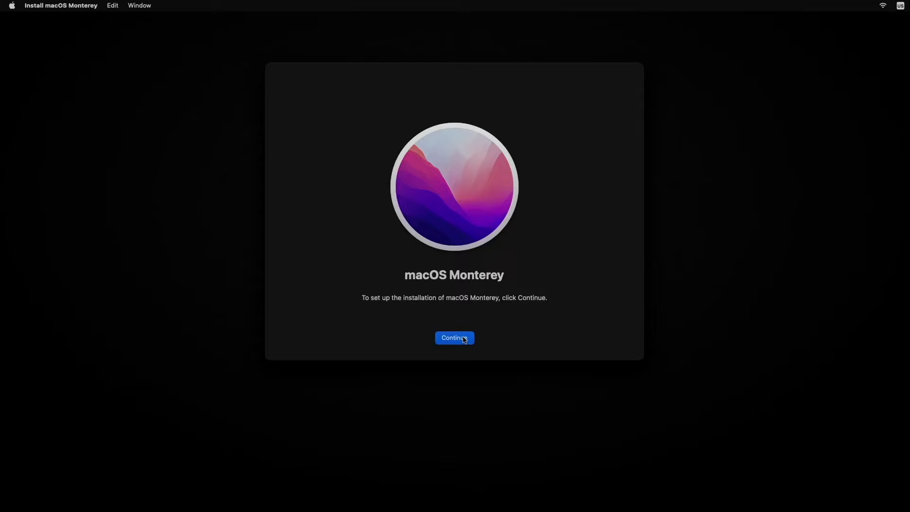
left_click(465, 338)
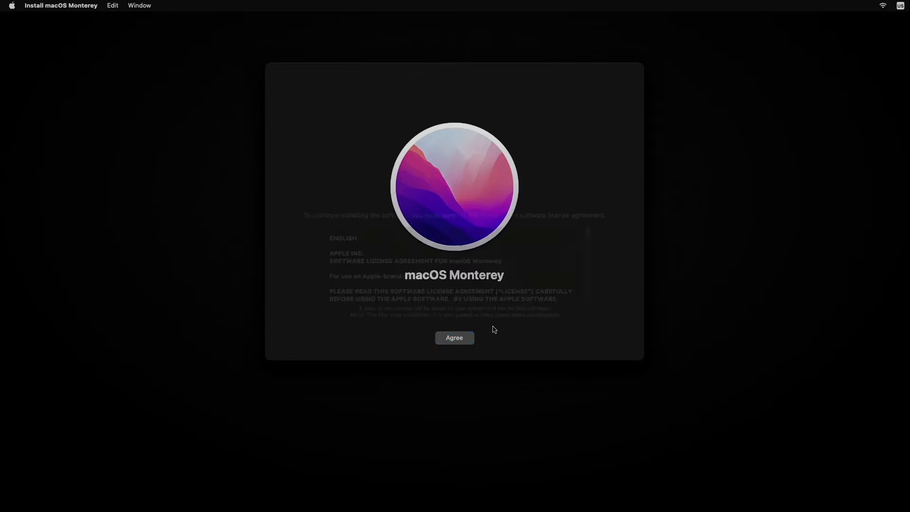
left_click(489, 338)
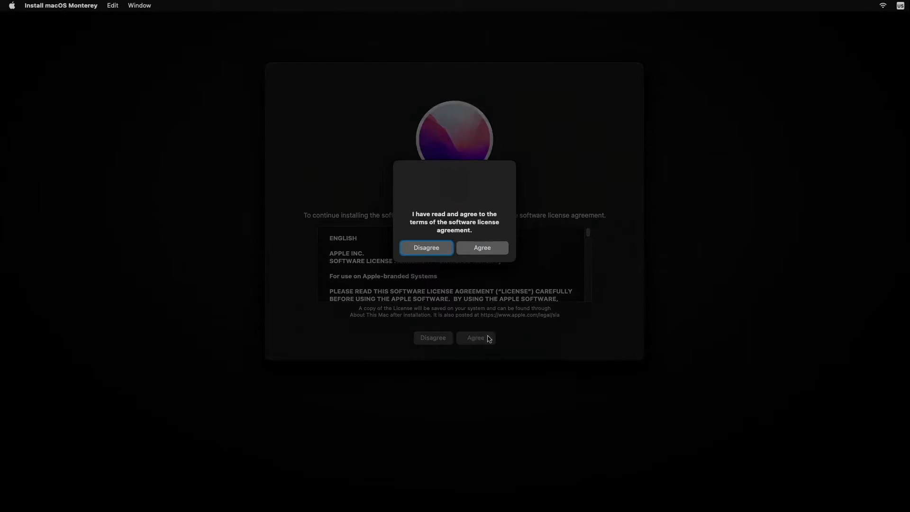
left_click(481, 247)
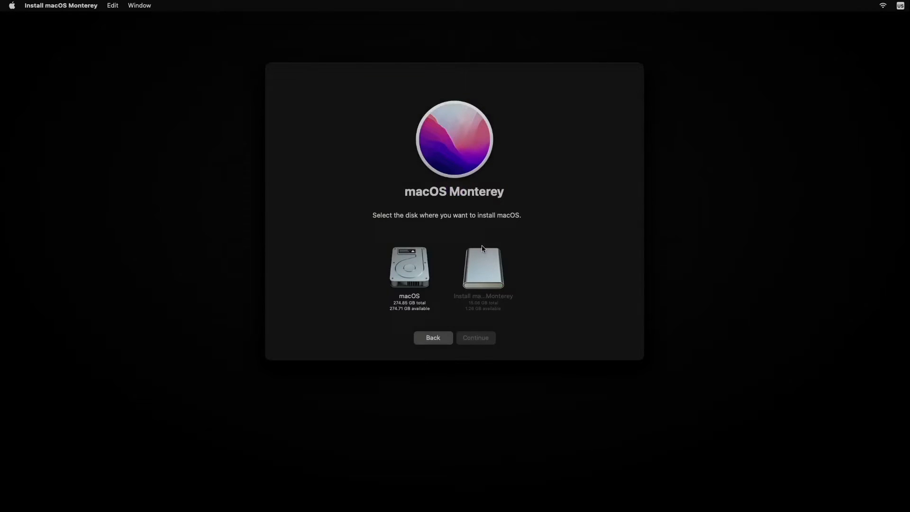
left_click(415, 297)
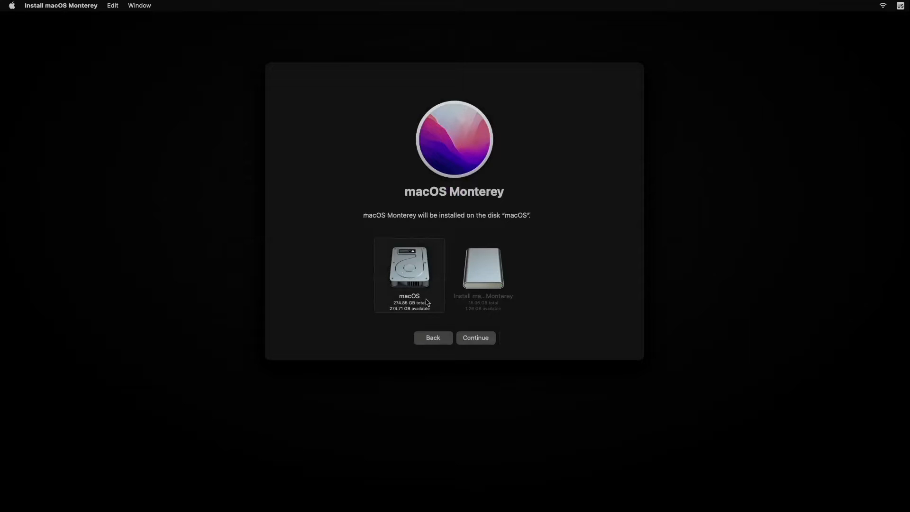
left_click(478, 341)
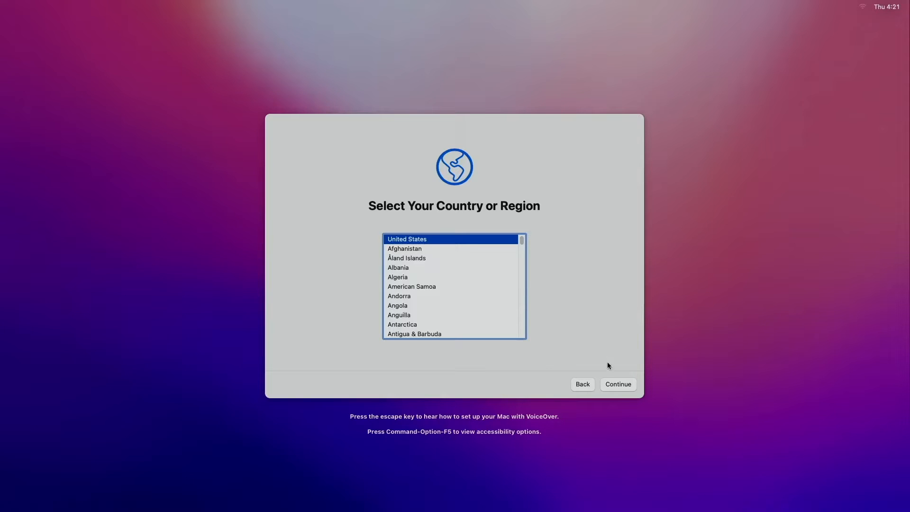
- Keep United States and the default languages, skip accessibility and Wi-Fi setup
left_click(619, 385)
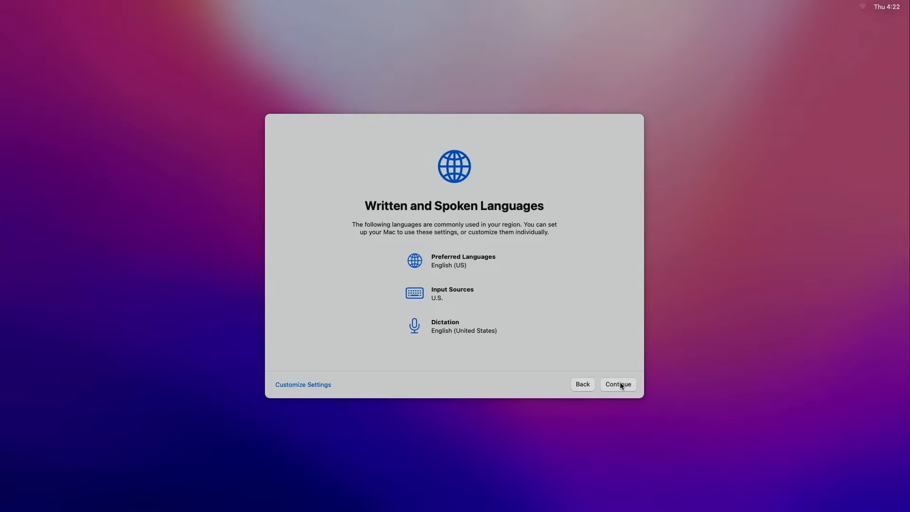
left_click(619, 384)
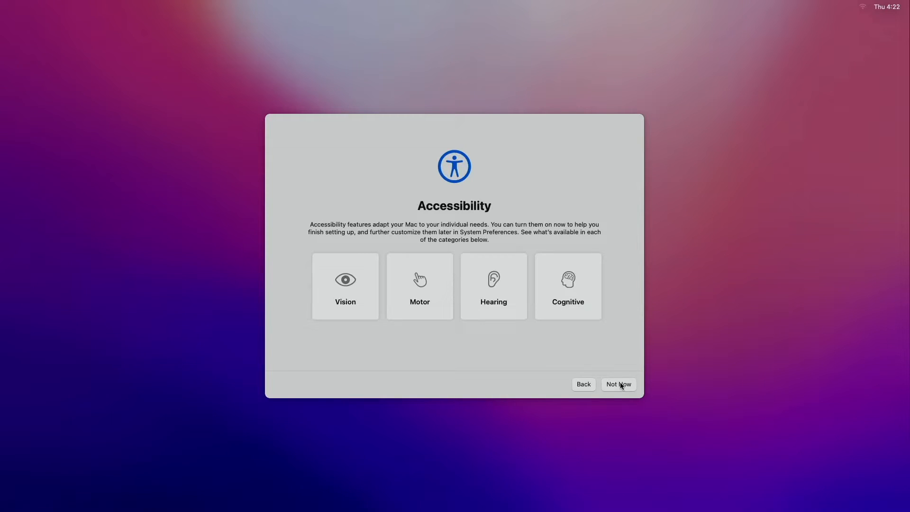
left_click(619, 384)
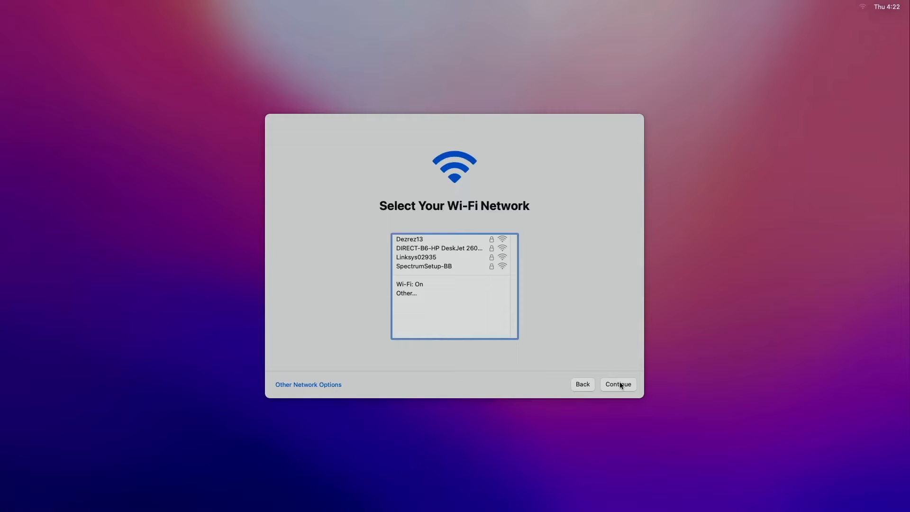
left_click(619, 384)
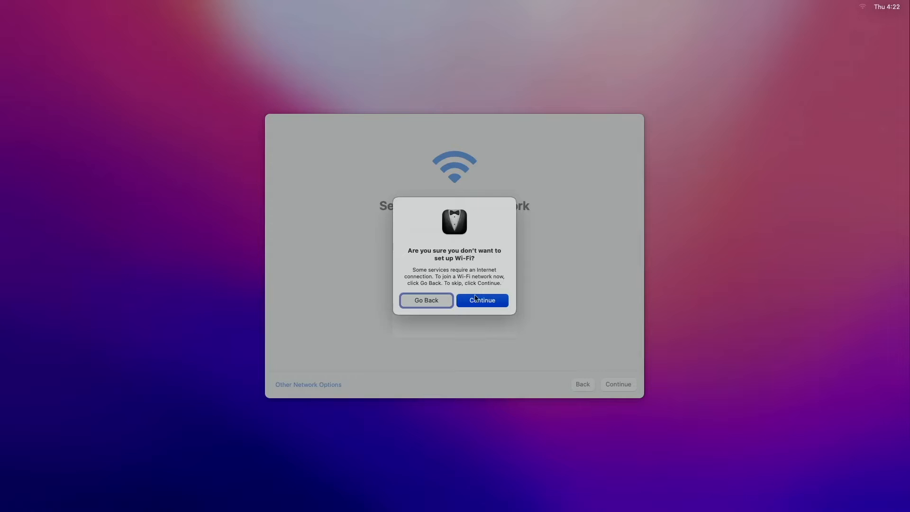
left_click(486, 302)
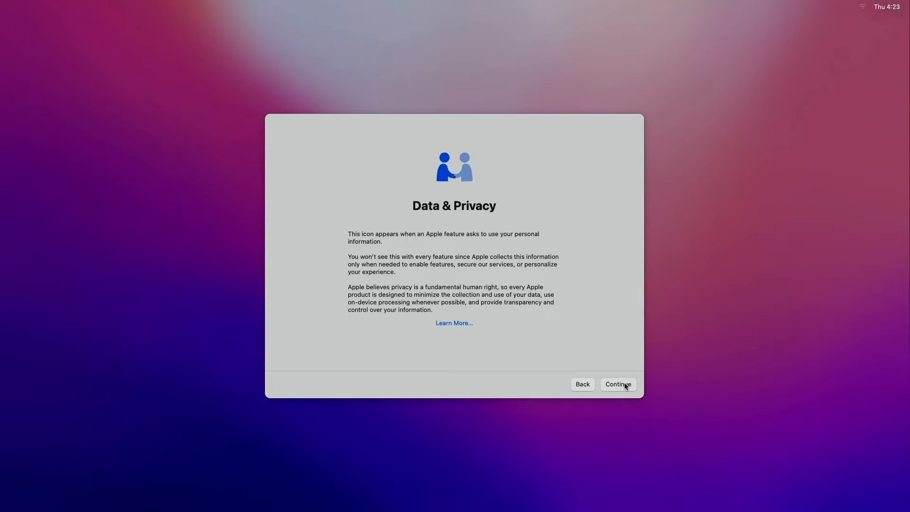
- Pass the privacy notice, skip Migration Assistant, and agree to the macOS terms
left_click(625, 386)
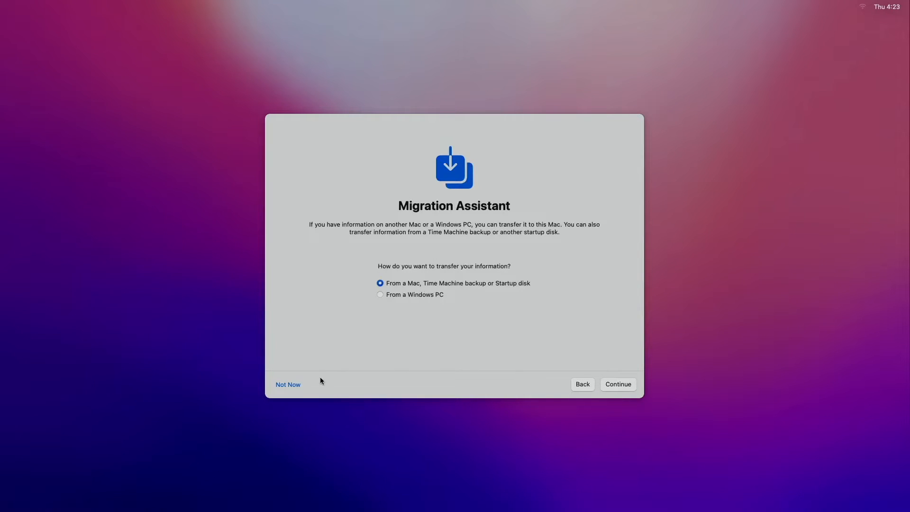
left_click(294, 385)
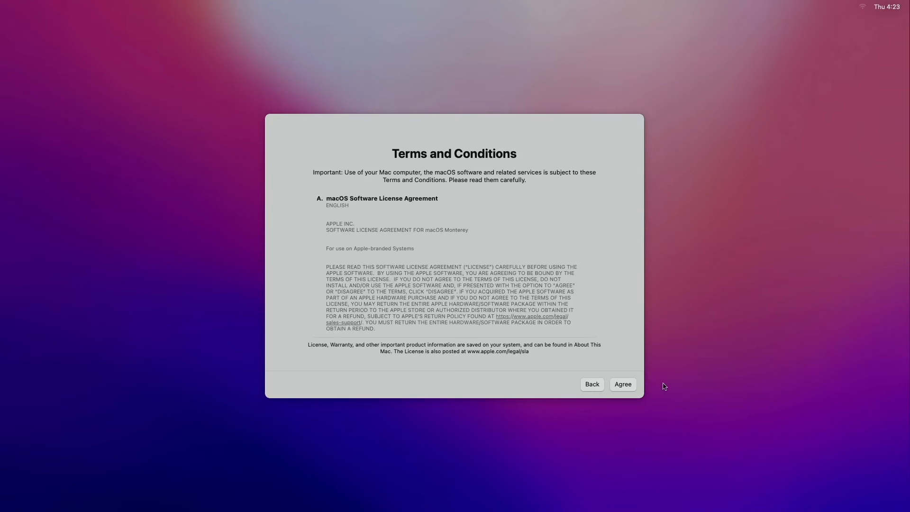
left_click(626, 384)
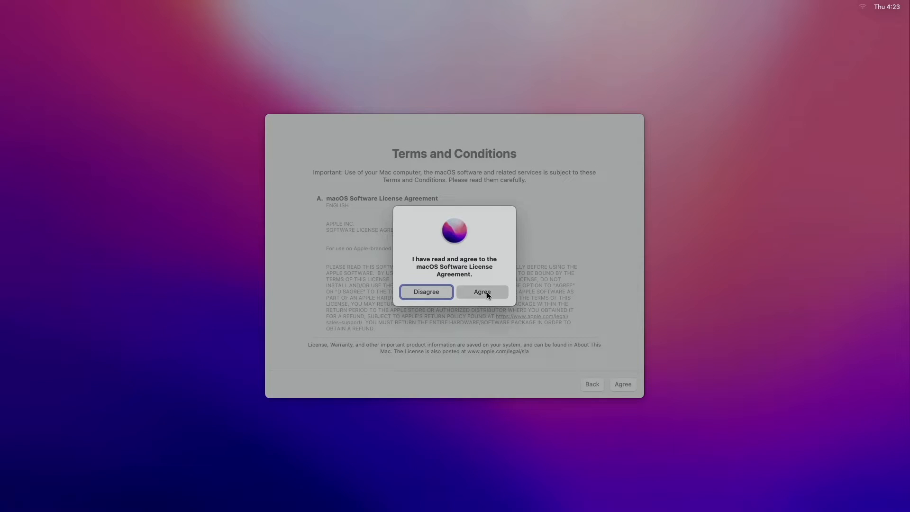
left_click(487, 292)
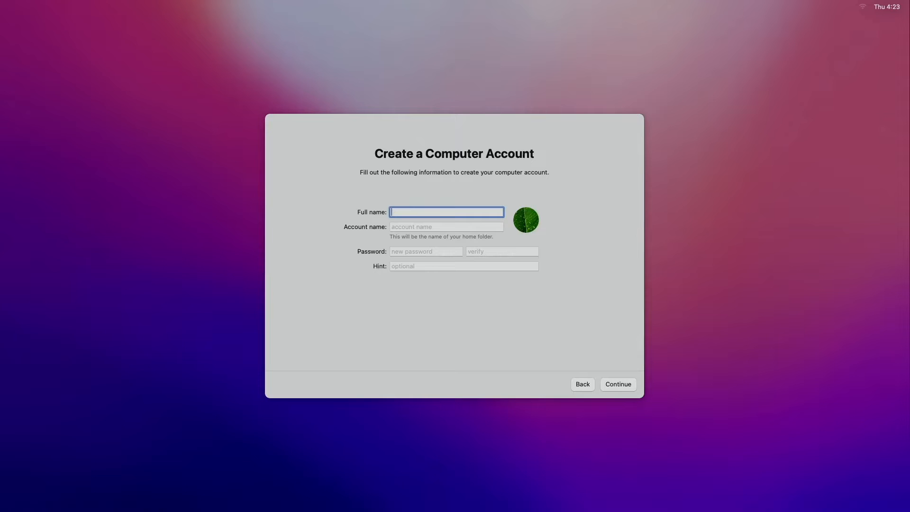
- Create the computer account with a full name, the default account name, and a verified password
key("Tab")
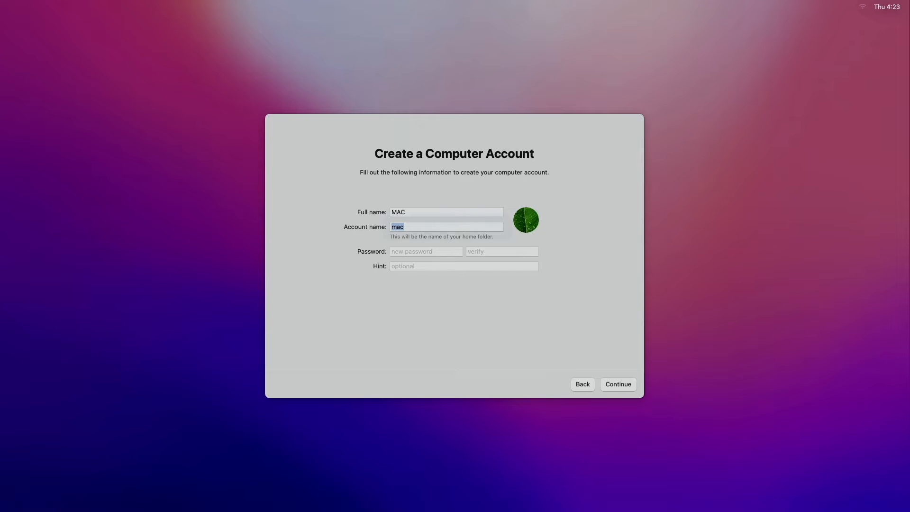
key("Tab")
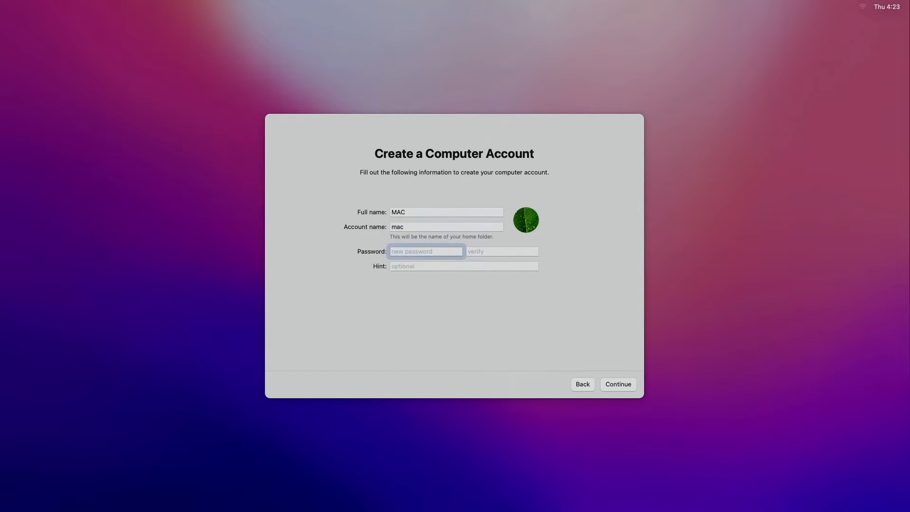
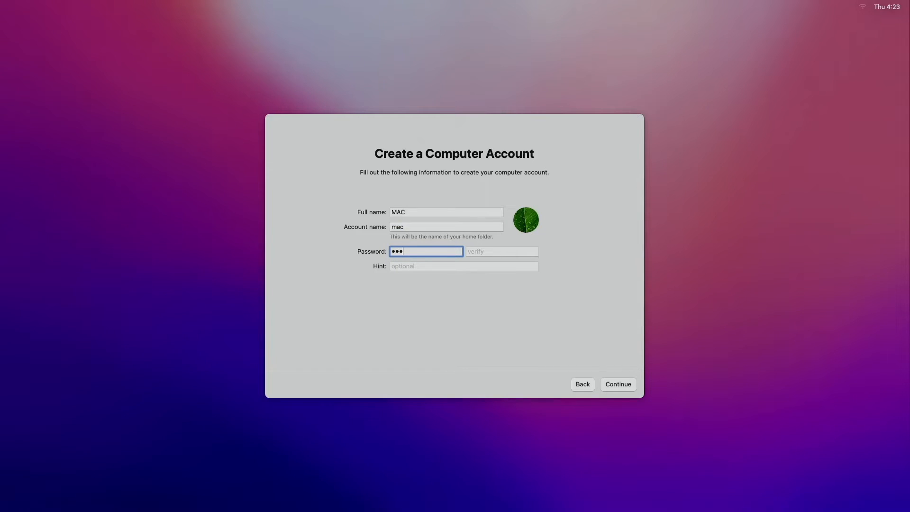
key("Tab")
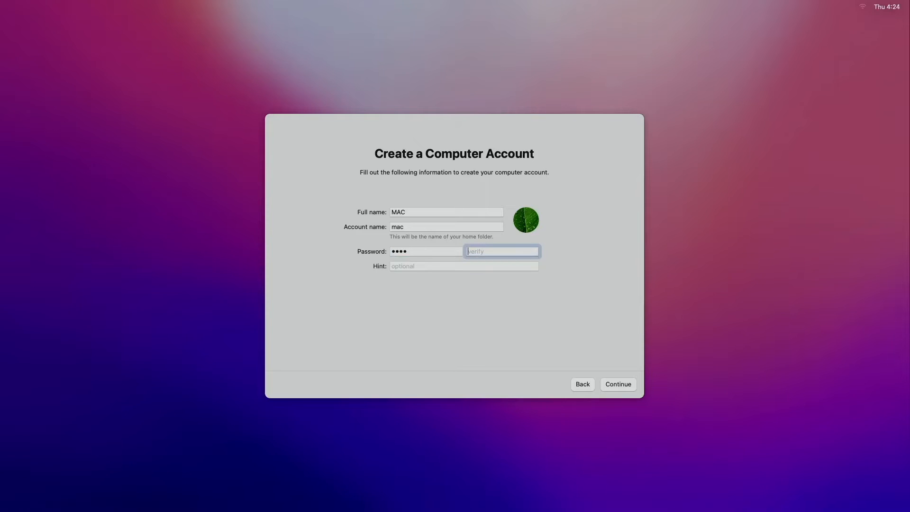
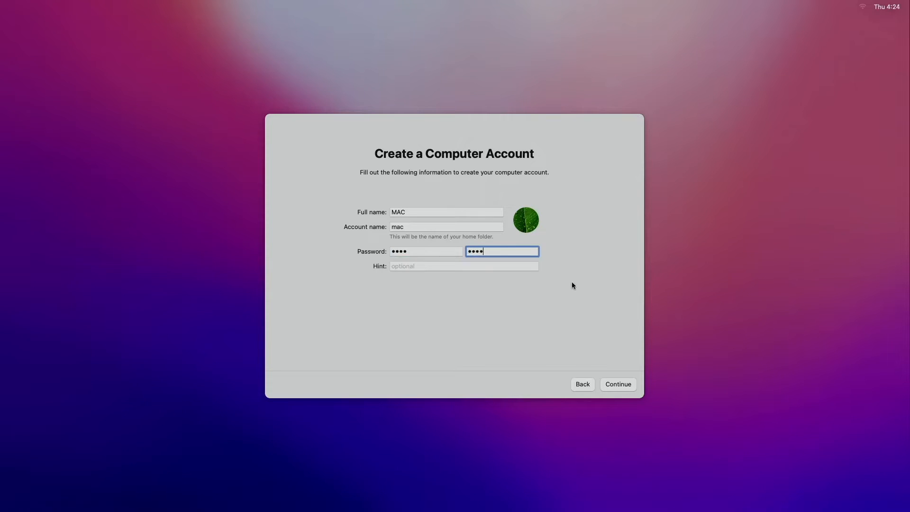
left_click(617, 386)
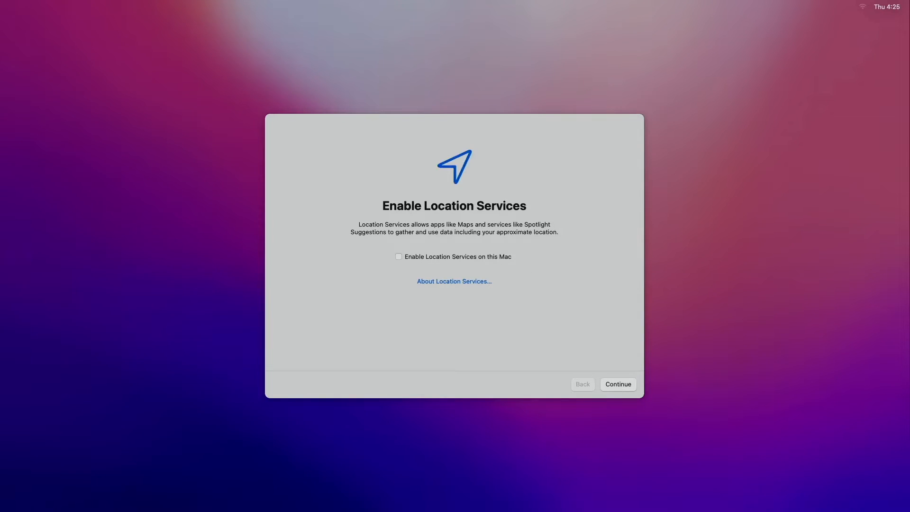
- Enable Location Services, stop Mac Analytics sharing, defer Screen Time, and keep the Light appearance
left_click(482, 256)
left_click(619, 387)
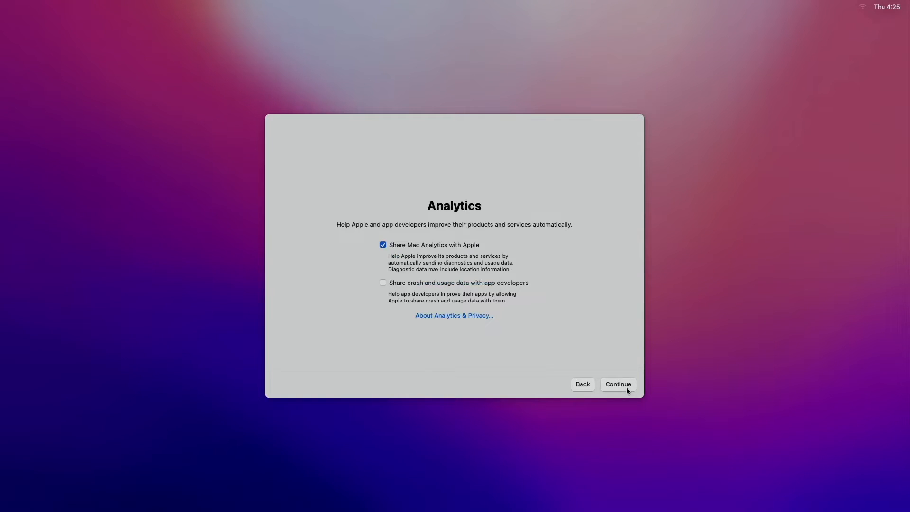
left_click(392, 245)
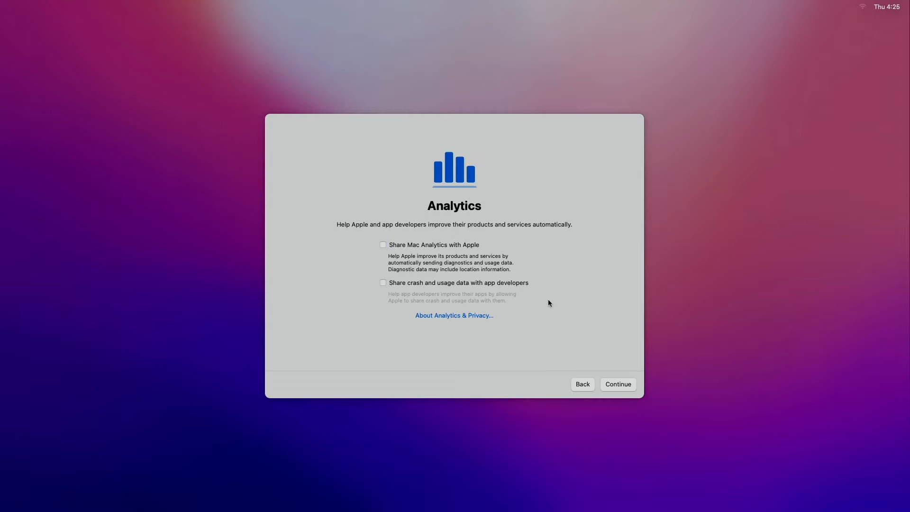
left_click(622, 386)
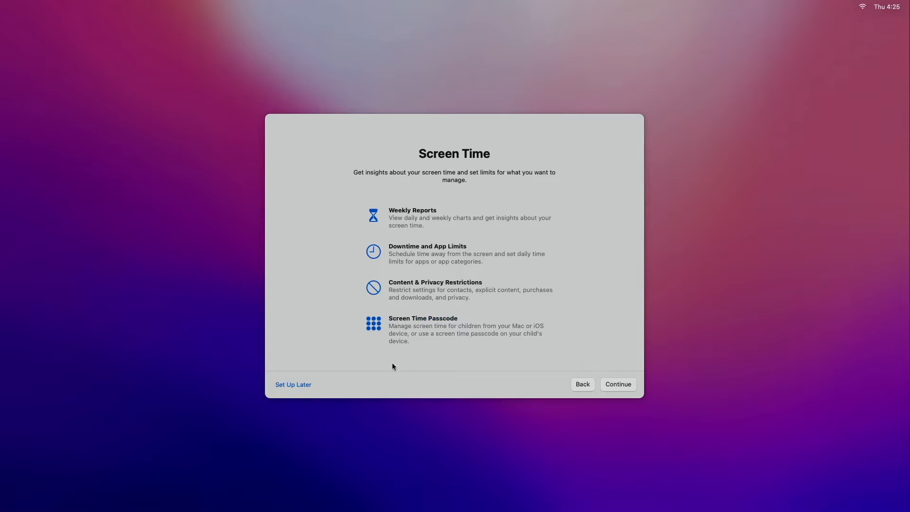
left_click(305, 384)
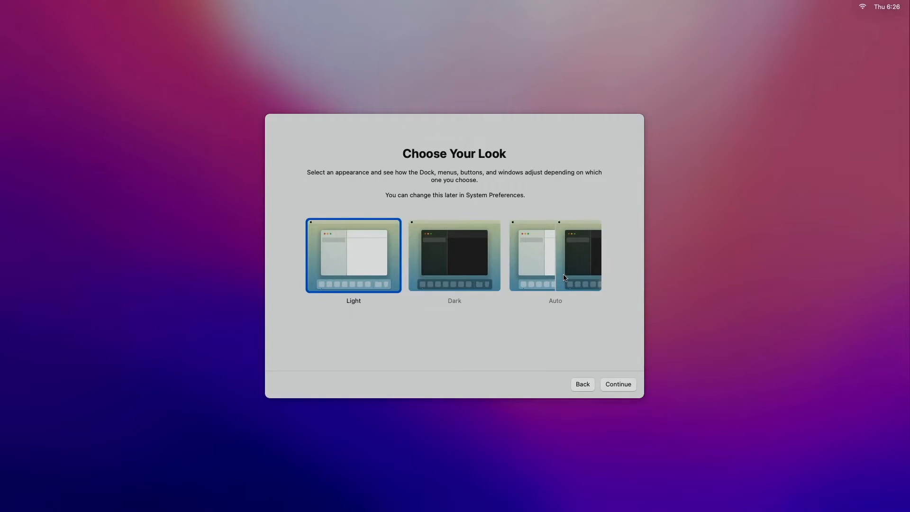
left_click(618, 386)
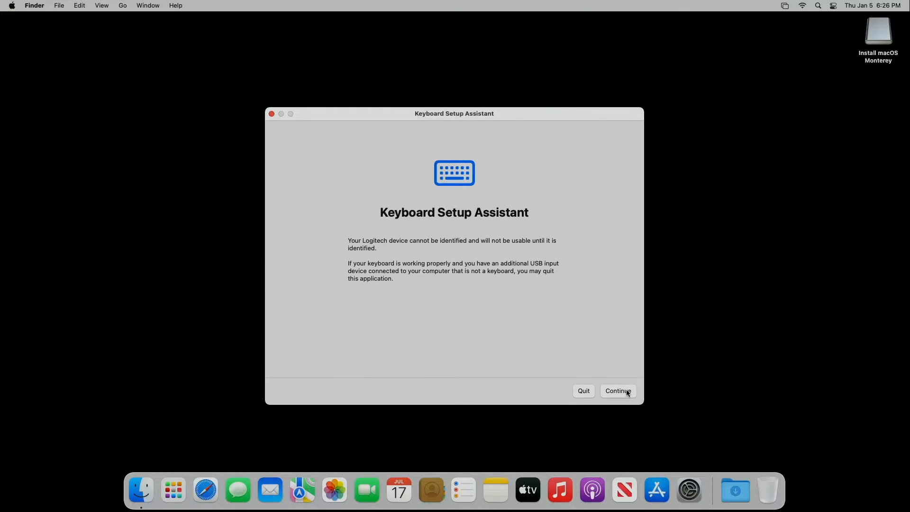
- Identify the keyboard as ANSI by pressing Z and / at the key prompts, then finish
left_click(629, 394)
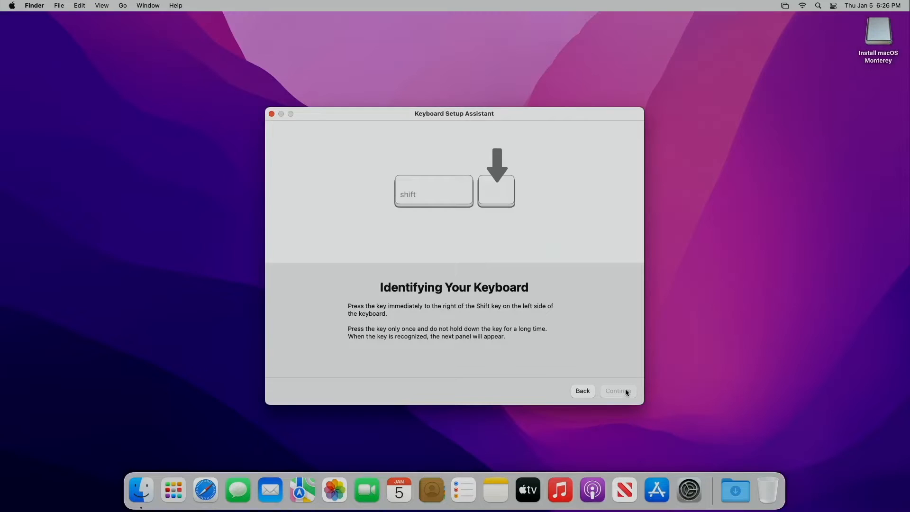
key("z")
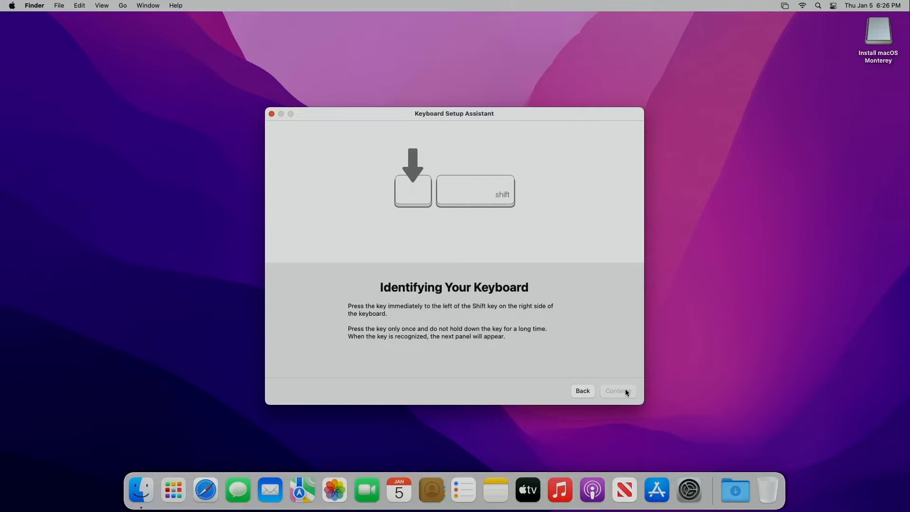
key("slash")
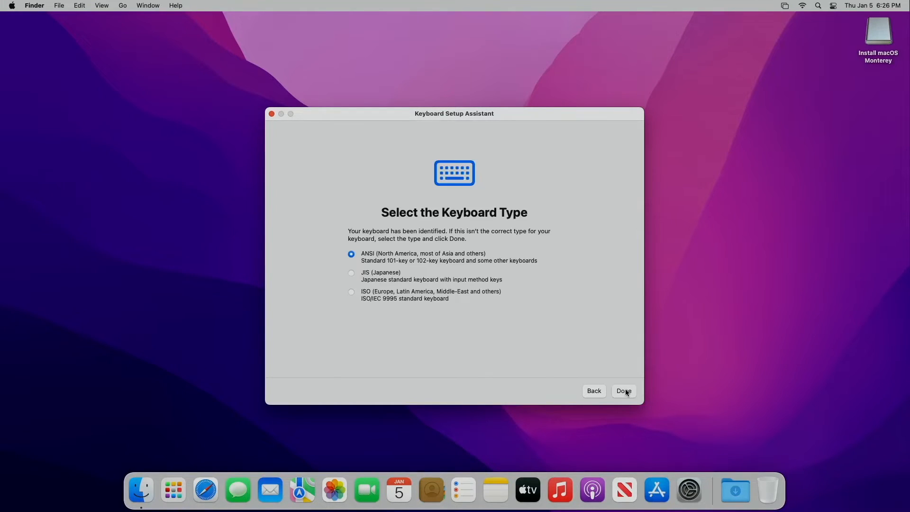
left_click(625, 391)
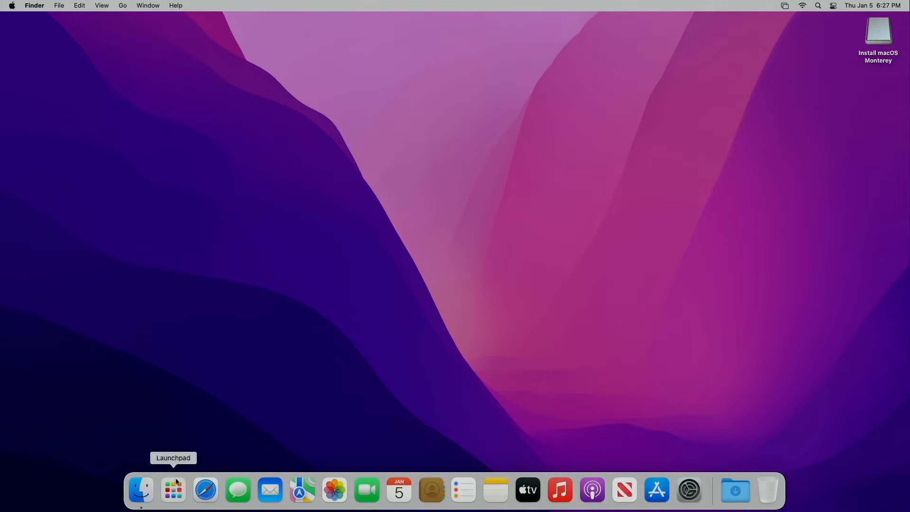
- Launch Safari and search the web for 'opencore legacy patcher'
left_click(213, 498)
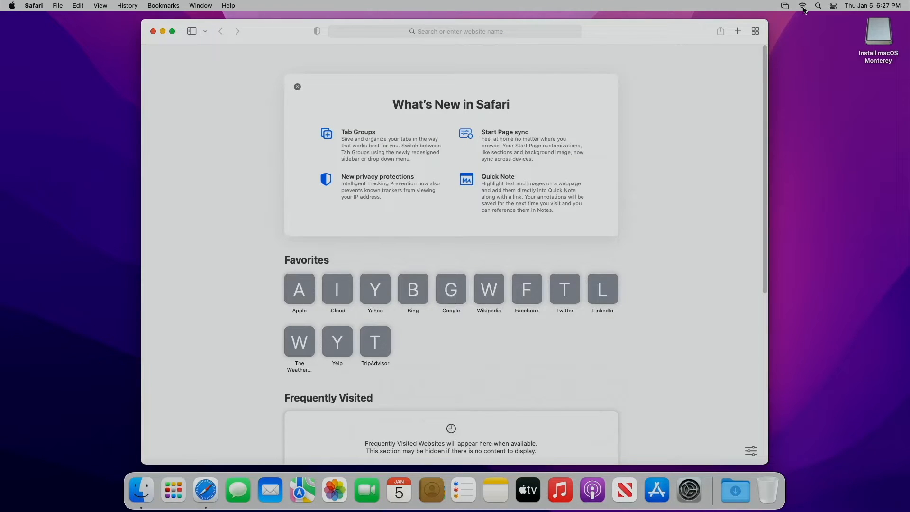
left_click(803, 7)
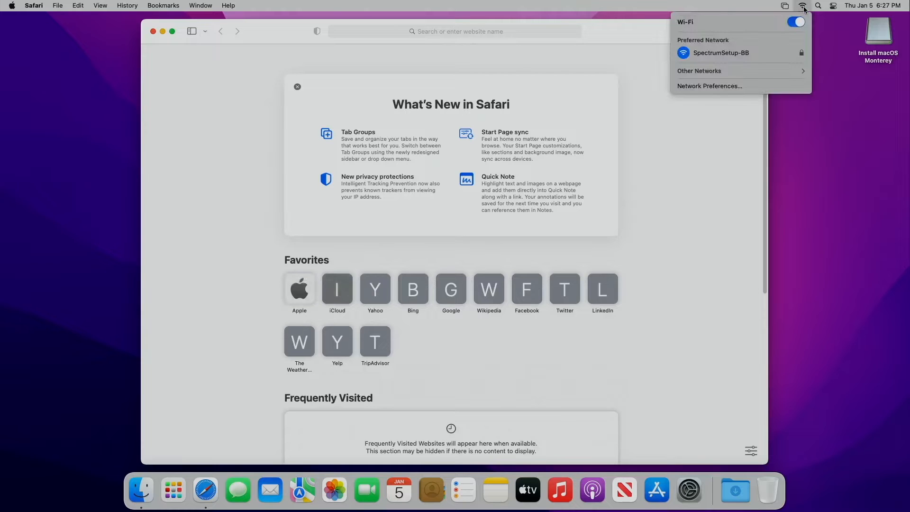
left_click(478, 30)
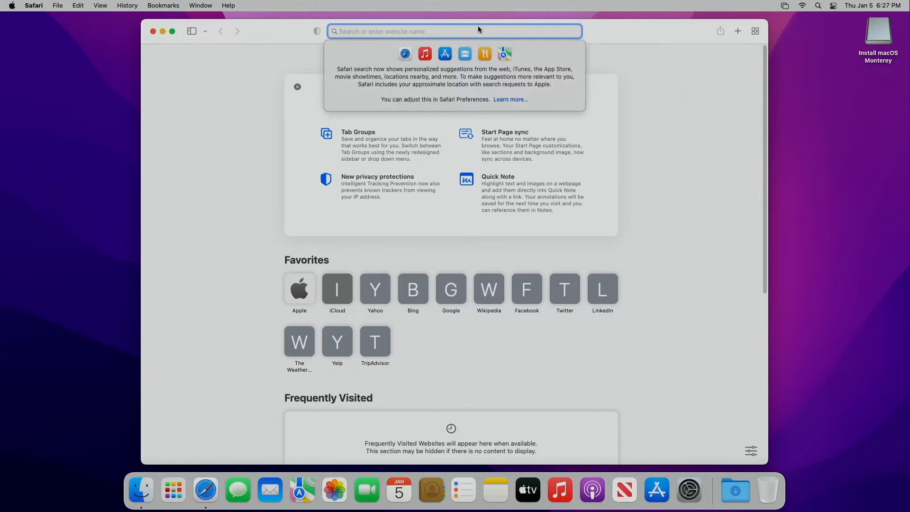
type("open")
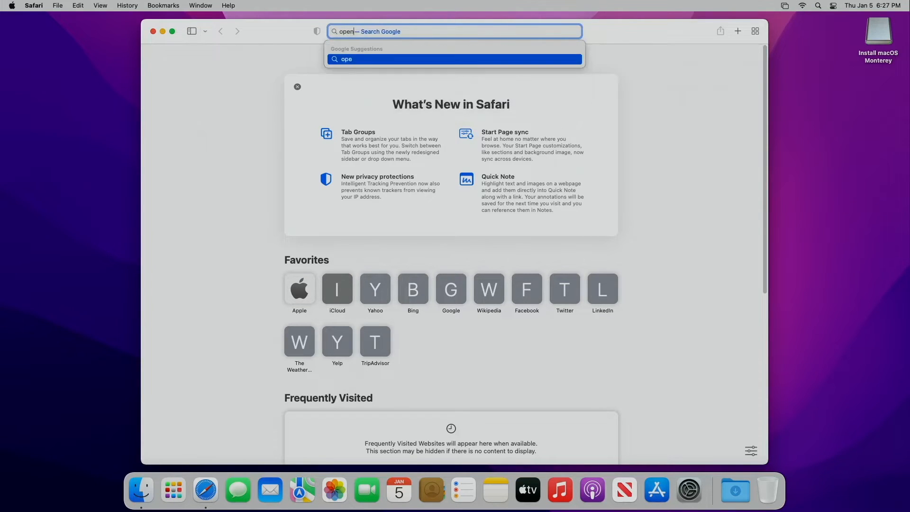
type("core")
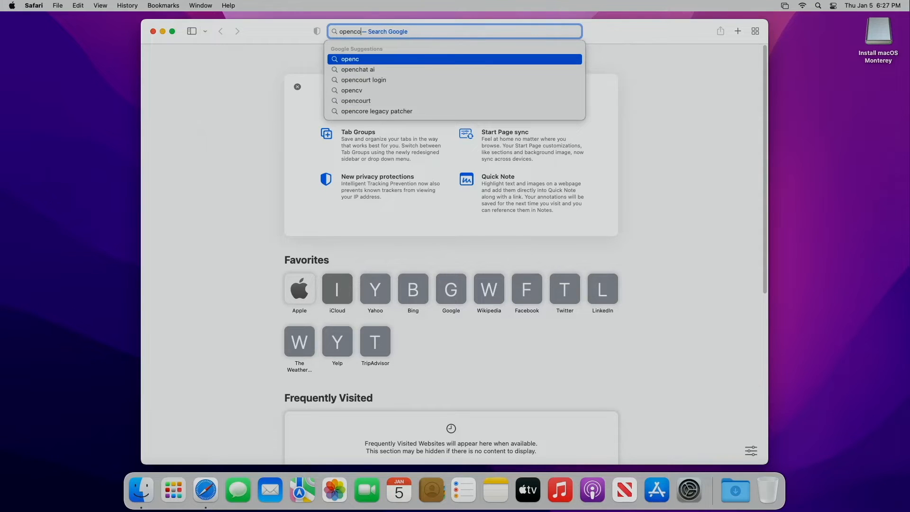
key("Down")
key("Down")
key("Down")
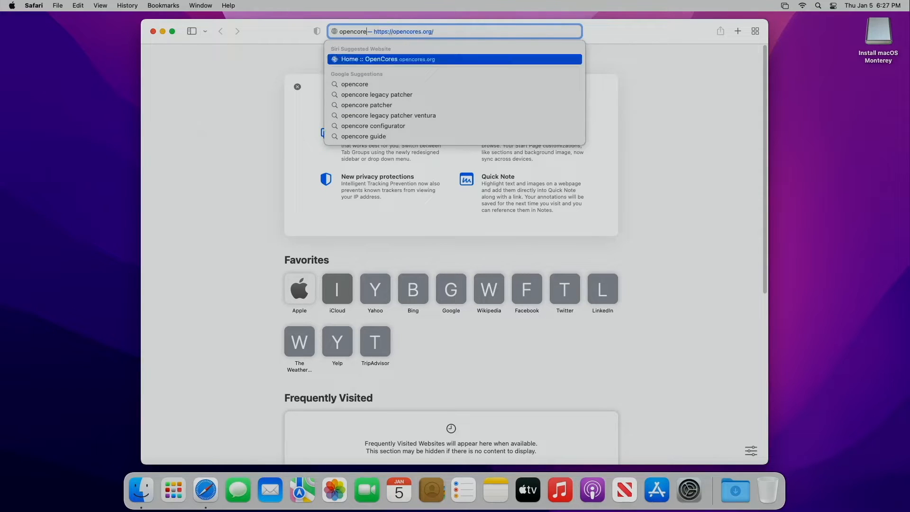
key("Return")
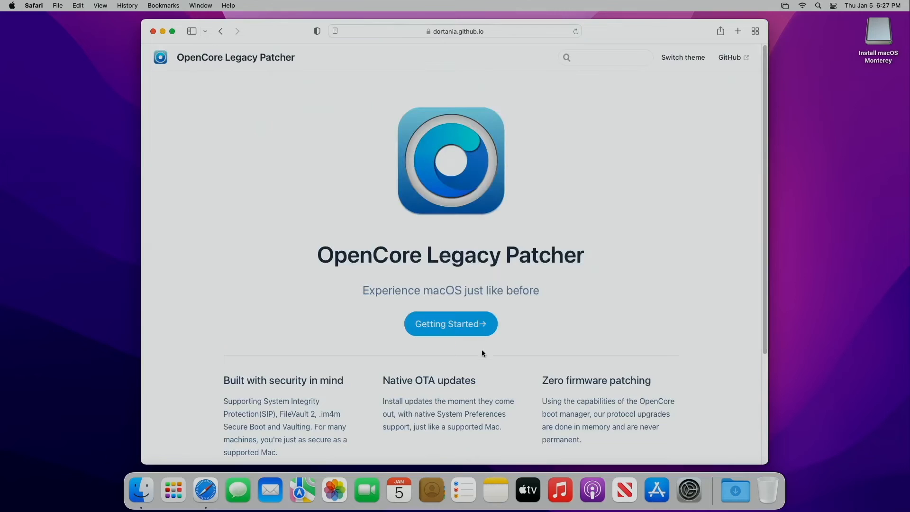
- Follow Getting Started to 'Download and build macOS Installer' and open its Release Apps link
left_click(472, 324)
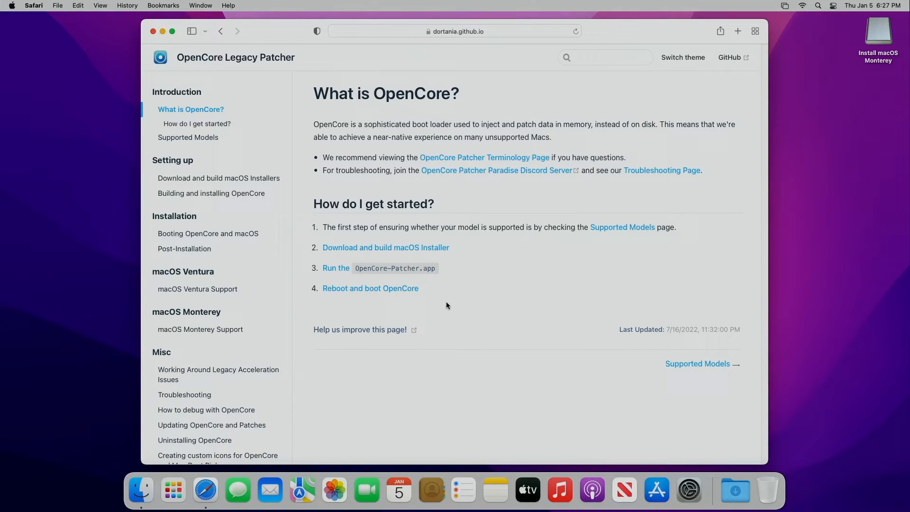
left_click(414, 247)
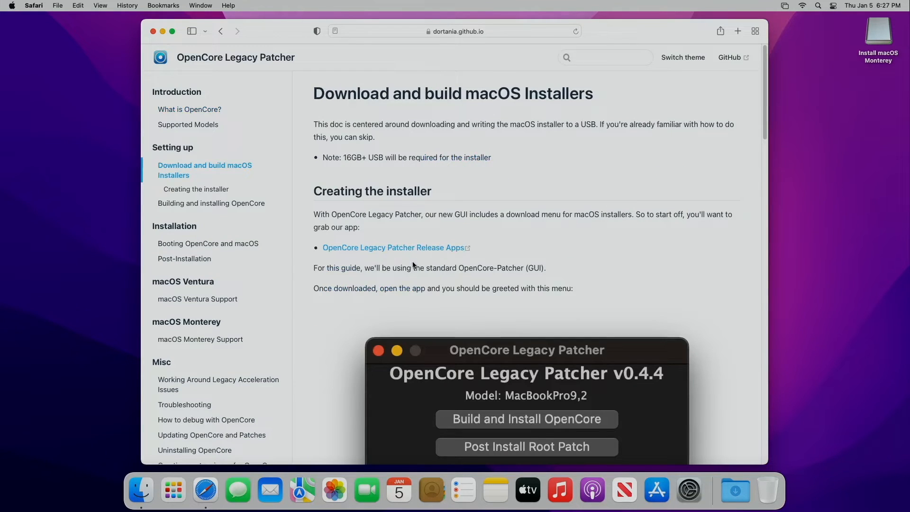
left_click(415, 247)
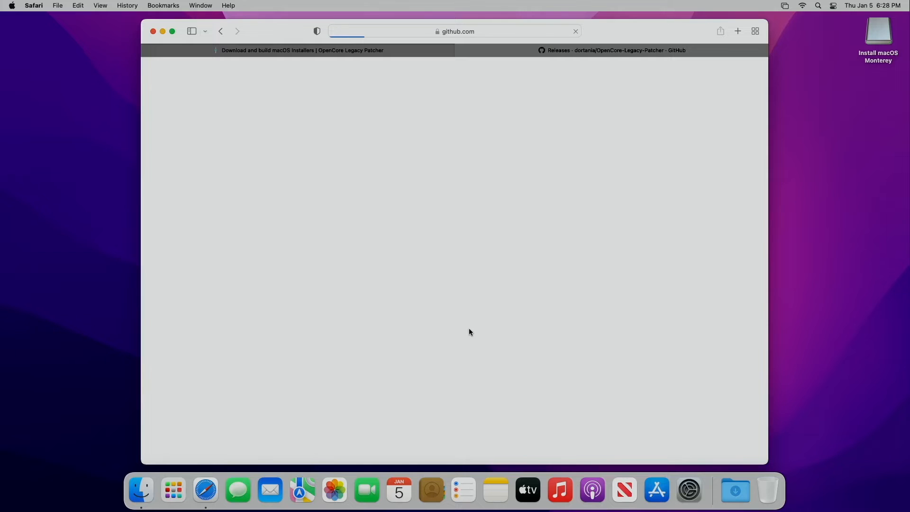
- Download OpenCore-Patcher-GUI.app.zip from the 0.5.3 release assets, allowing downloads from github.com
scroll(474, 327, "down", 20)
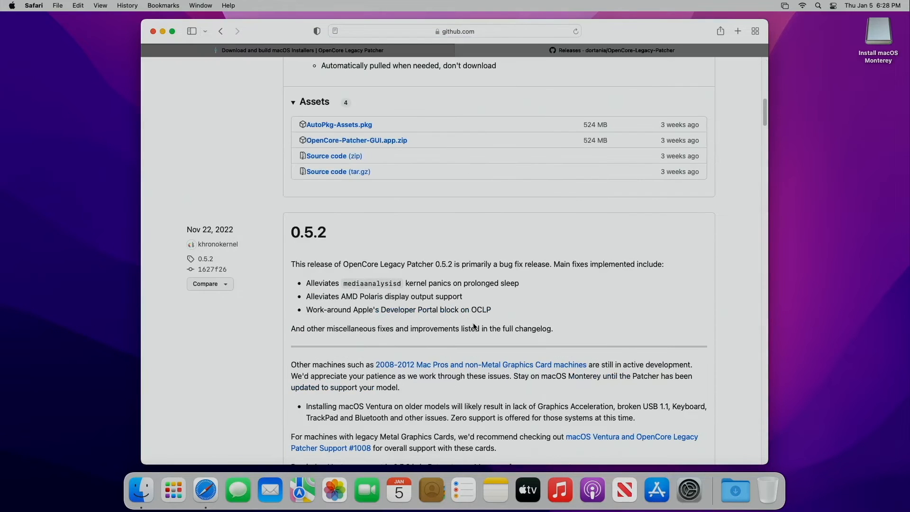
left_click(397, 140)
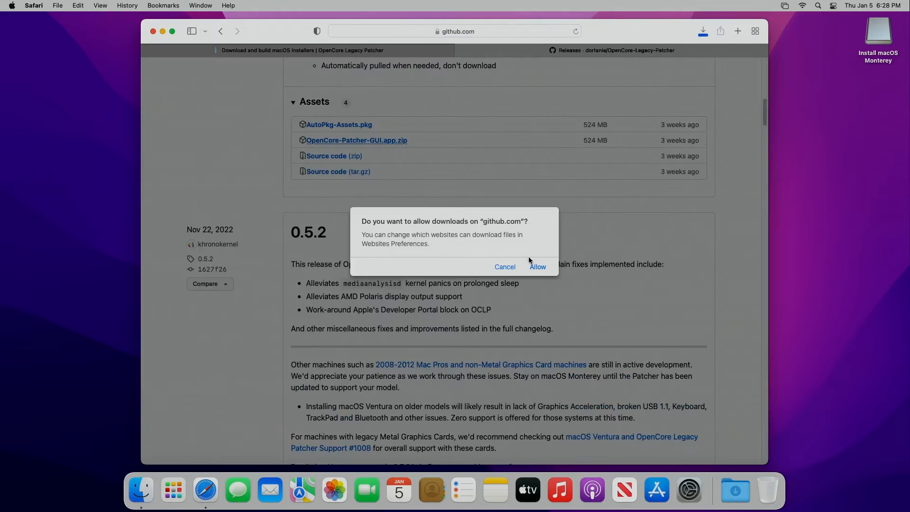
left_click(538, 266)
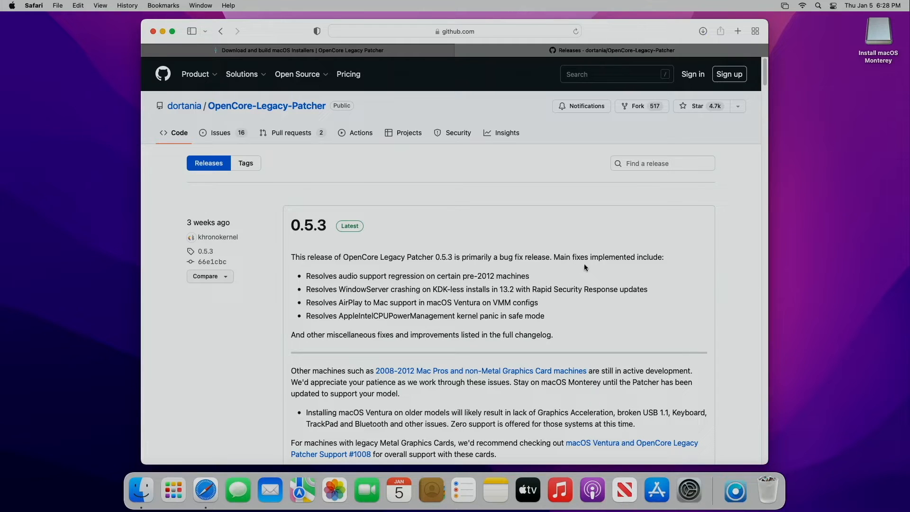
- Move the OpenCore-Patcher app from the Downloads stack onto the desktop
right_click(738, 493)
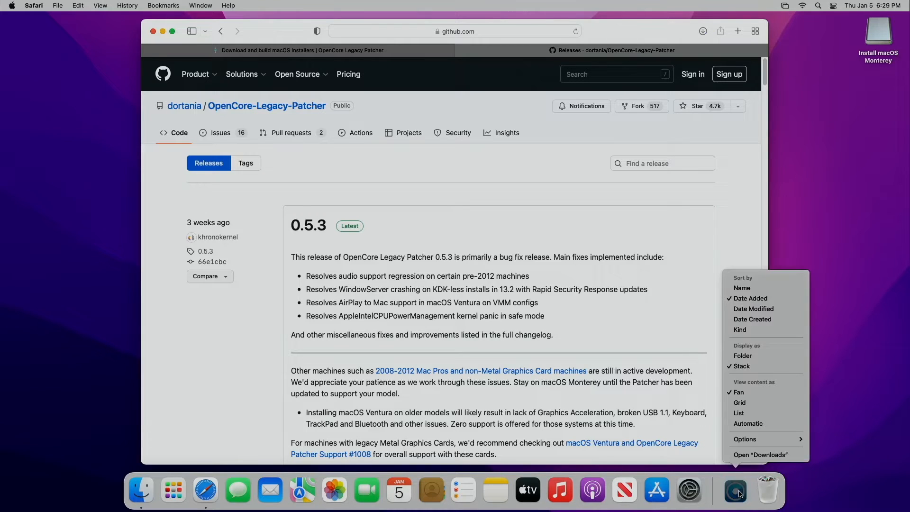
left_click(739, 490)
left_click(736, 487)
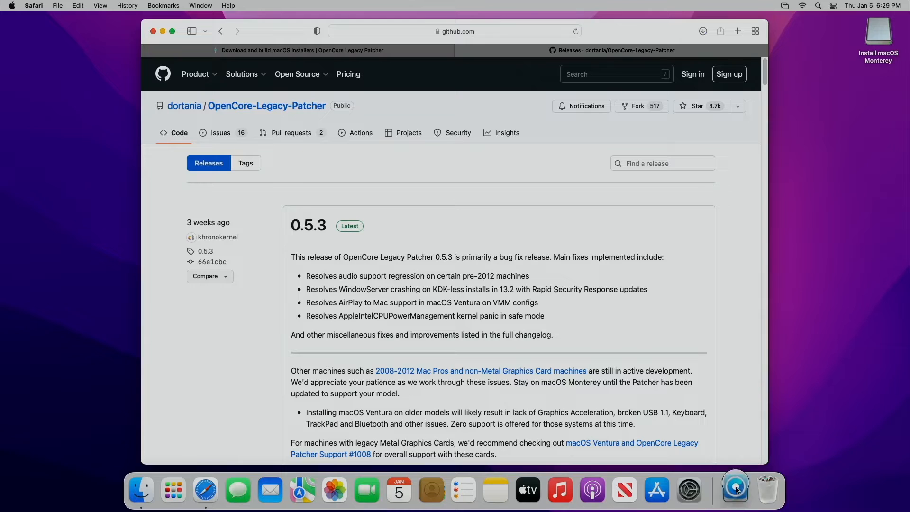
left_click_drag(738, 453, 71, 356)
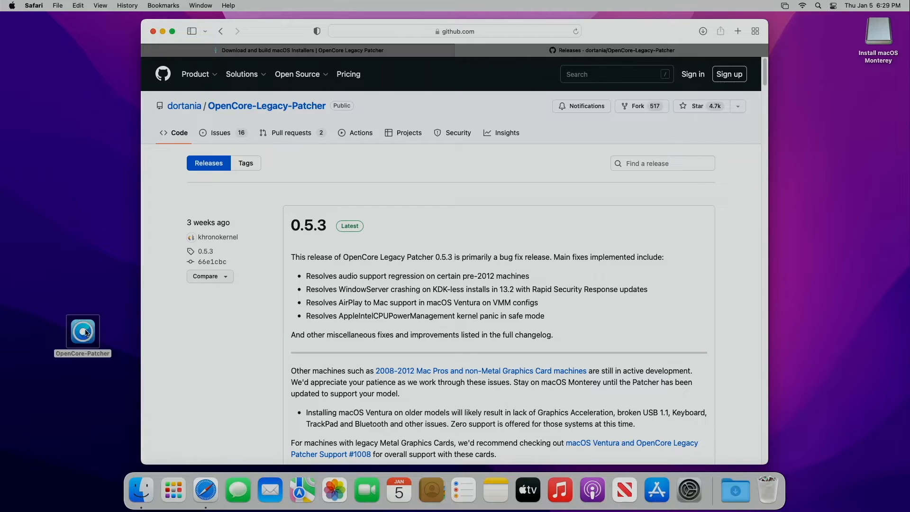
- Launch OpenCore-Patcher from the desktop with Open and close the Safari window
right_click(83, 331)
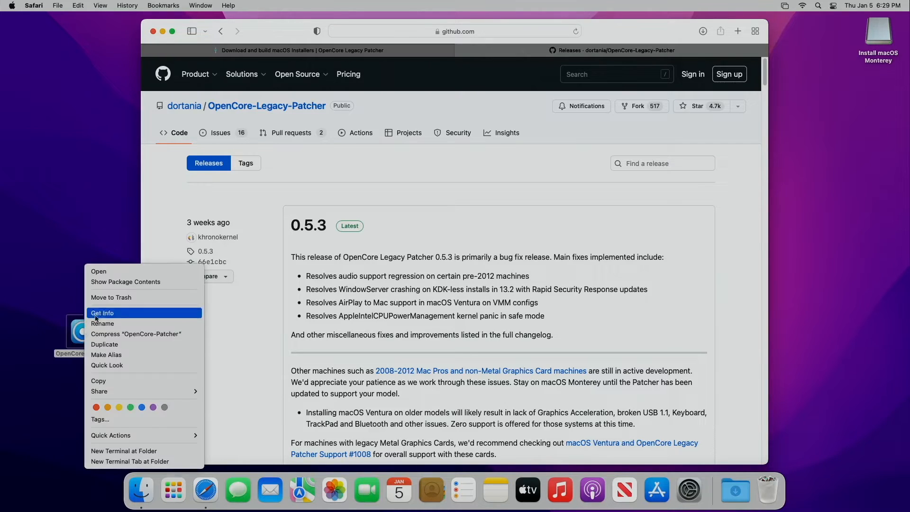
left_click(99, 272)
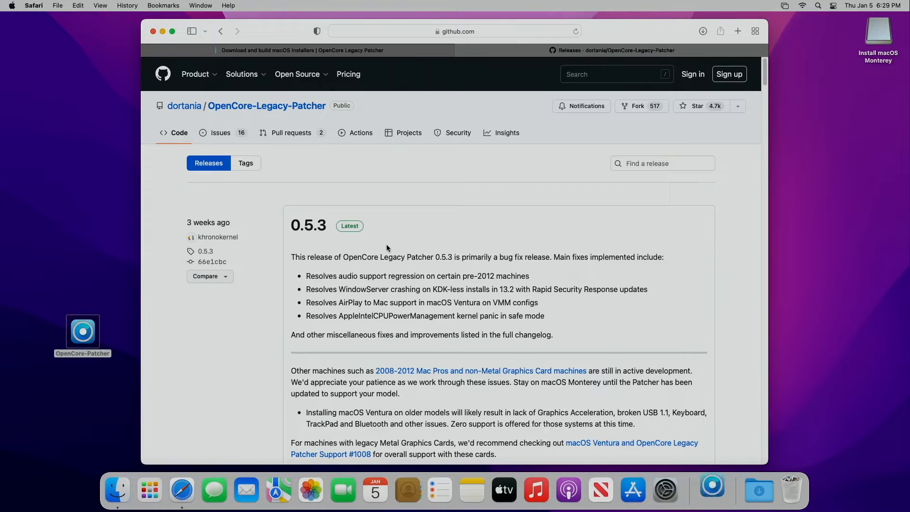
left_click(152, 32)
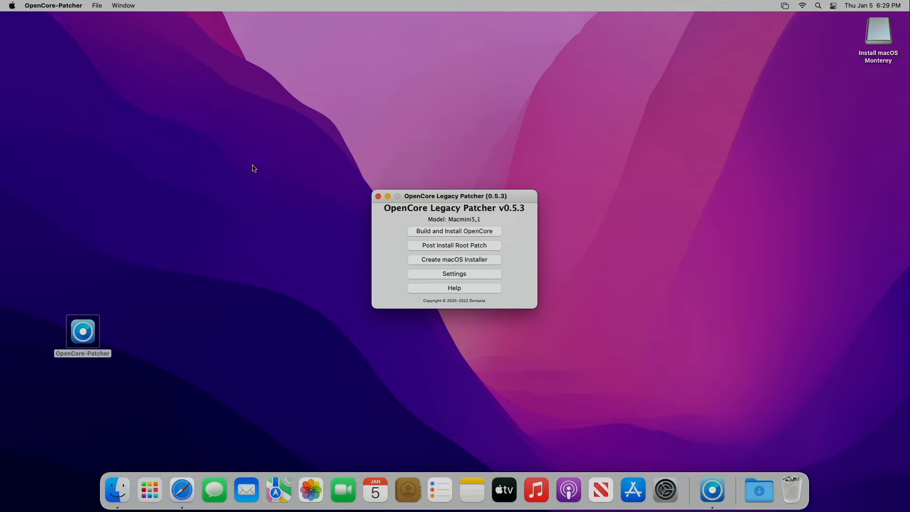
- Build OpenCore and install it to disk0's disk0s1 EFI partition with the admin password, then choose Reboot
left_click(445, 231)
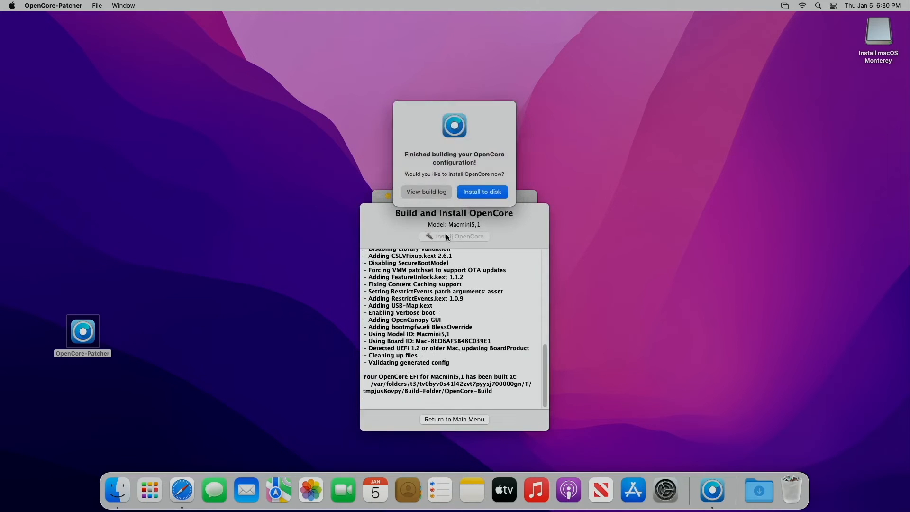
left_click(482, 192)
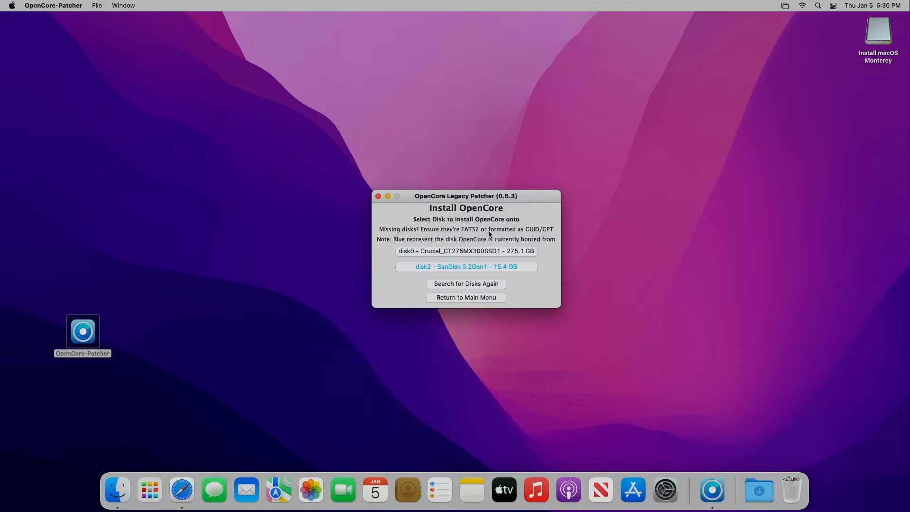
left_click(439, 253)
left_click(461, 256)
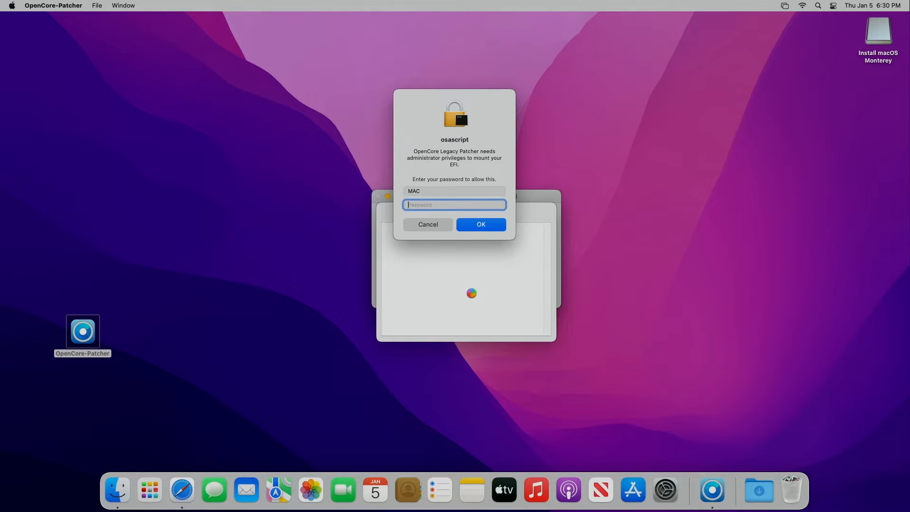
type("••••")
key("Return")
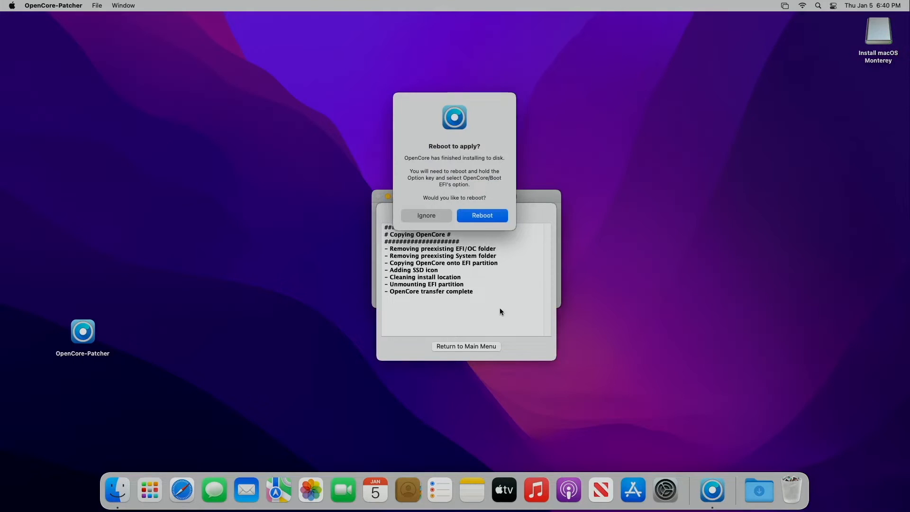
left_click(489, 215)
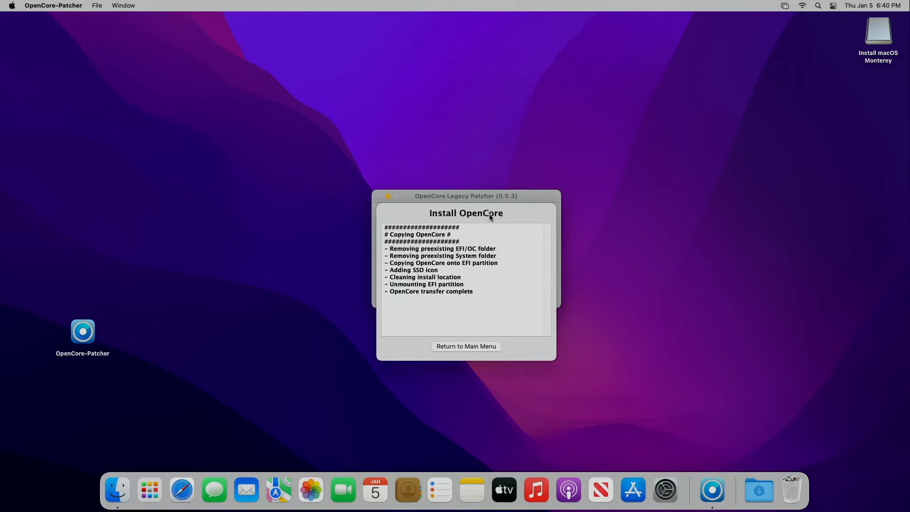
- Restart, boot macOS from the OpenCore picker, and log in with the account password
left_click(534, 175)
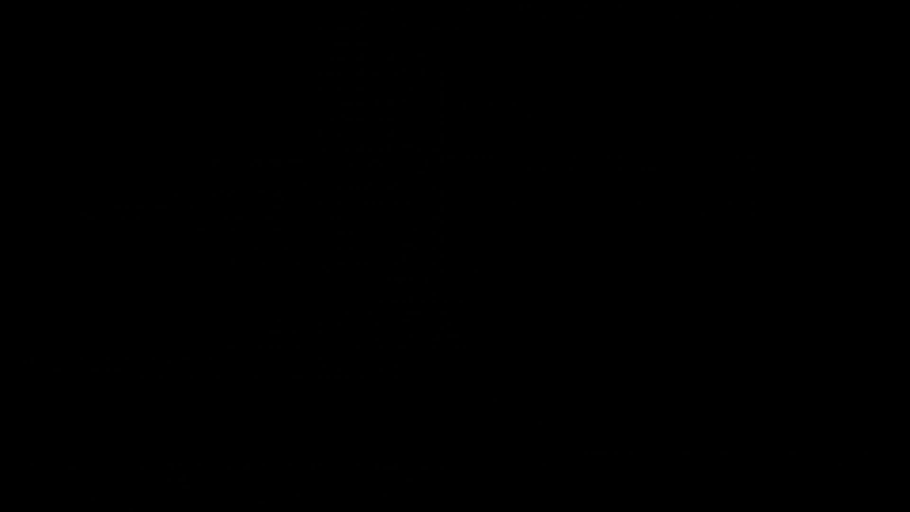
left_click(455, 308)
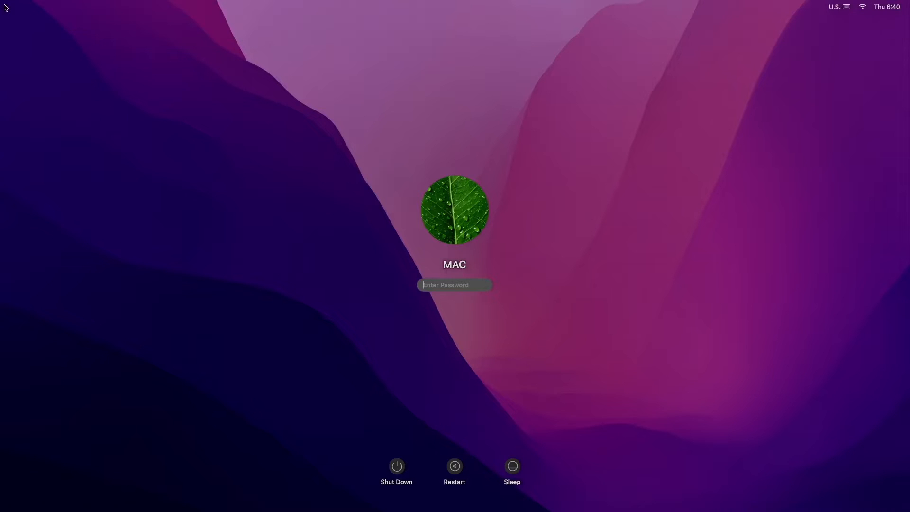
type("••••")
key("Return")
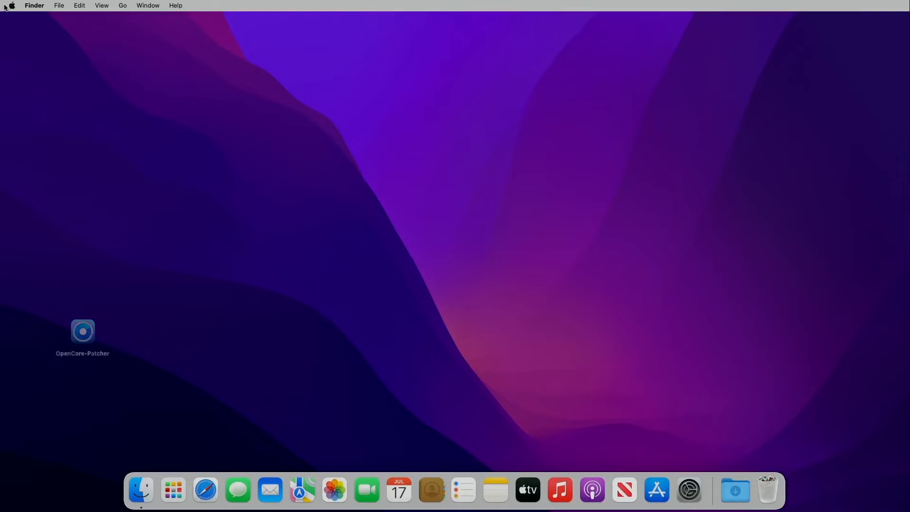
- Reopen OpenCore-Patcher, start root patching, and relaunch it as root with the admin password
double_click(85, 332)
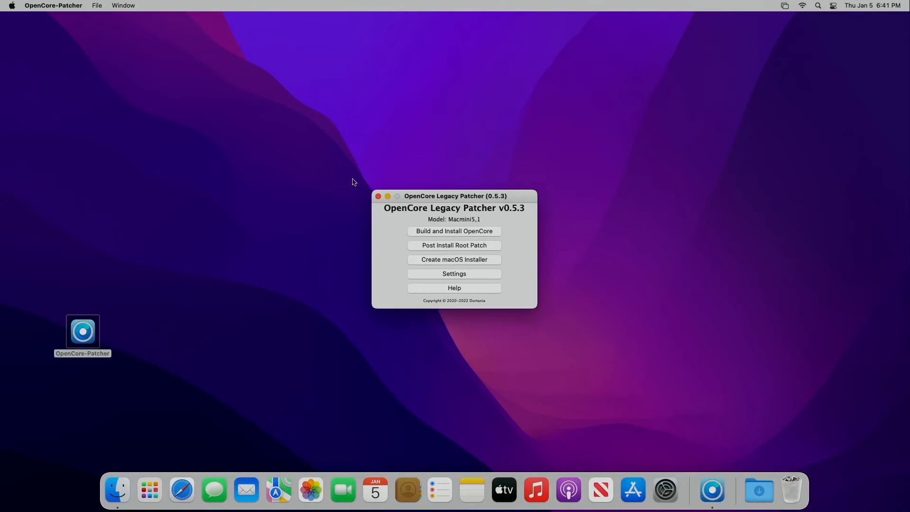
left_click(451, 246)
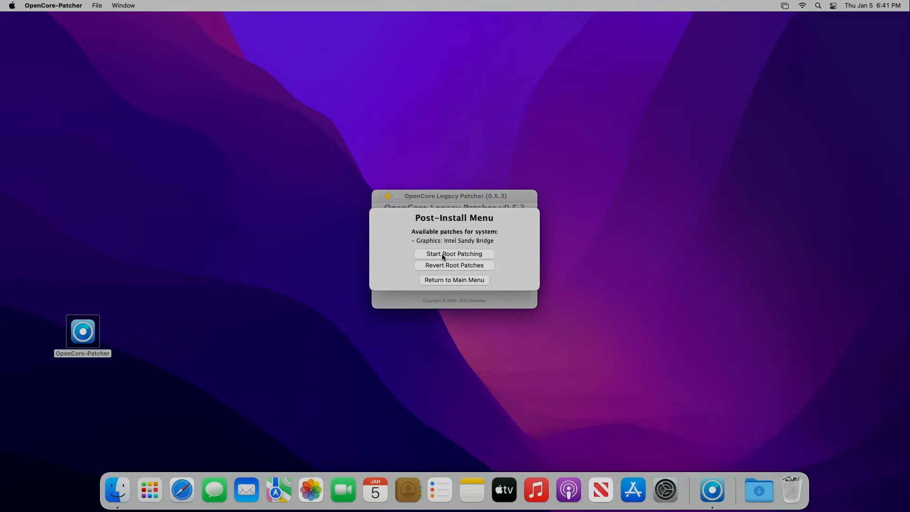
left_click(443, 257)
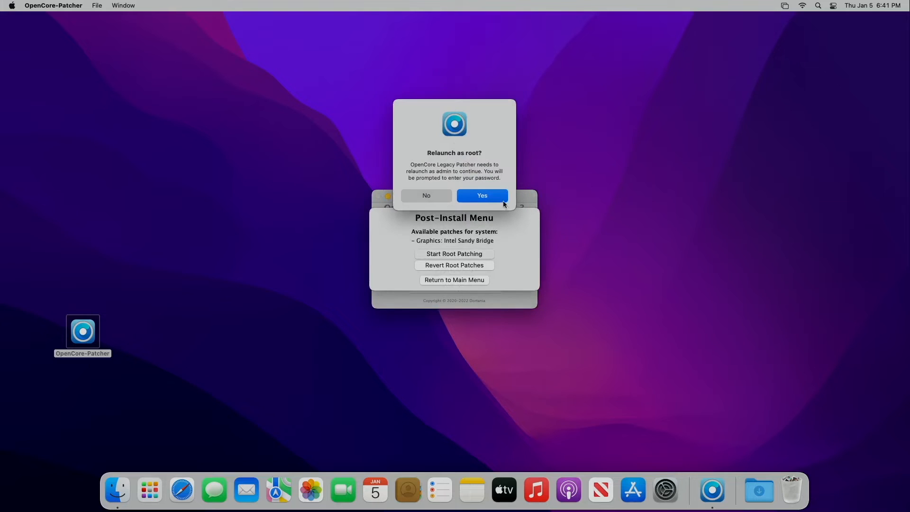
left_click(482, 196)
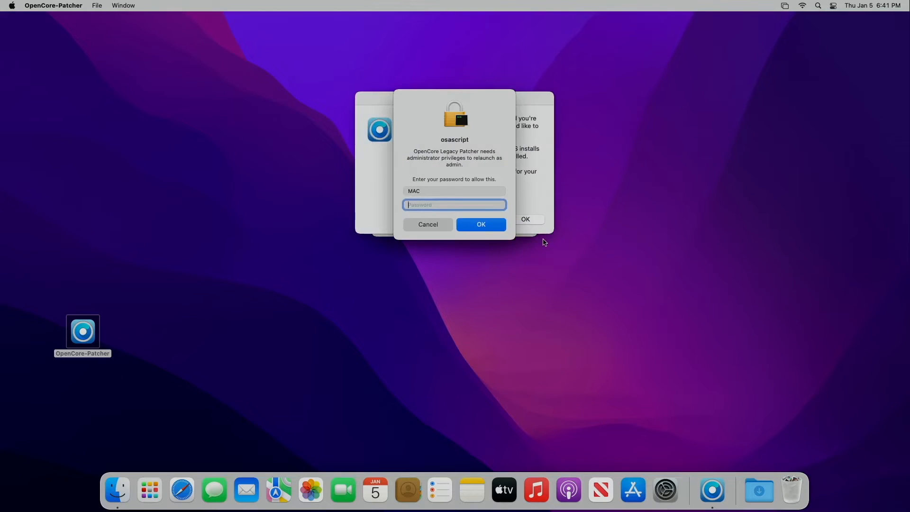
type("•")
key("Return")
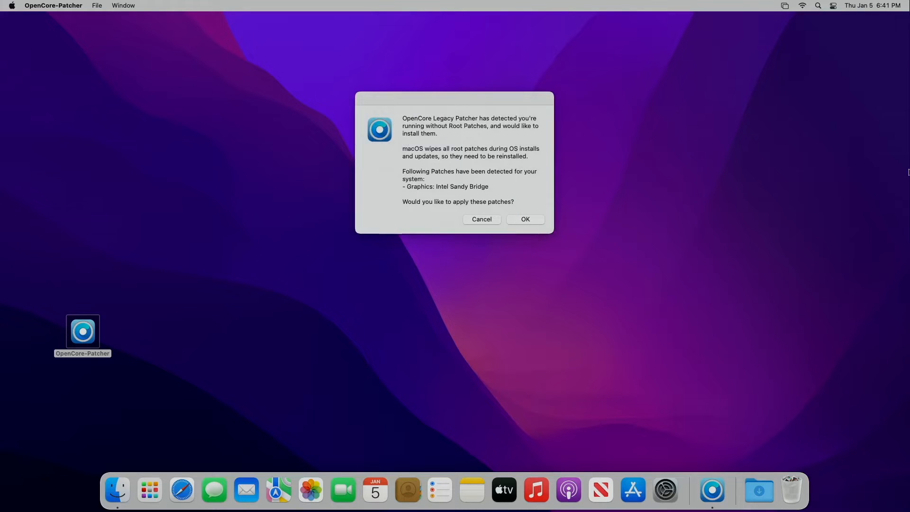
- Accept the Sandy Bridge graphics patches and authorize root volume patching with the password
left_click(524, 221)
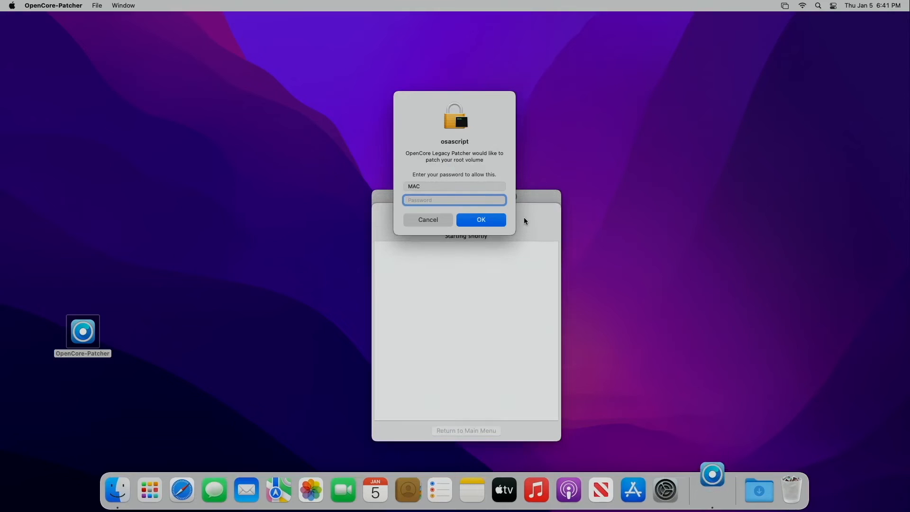
type("****")
key("Return")
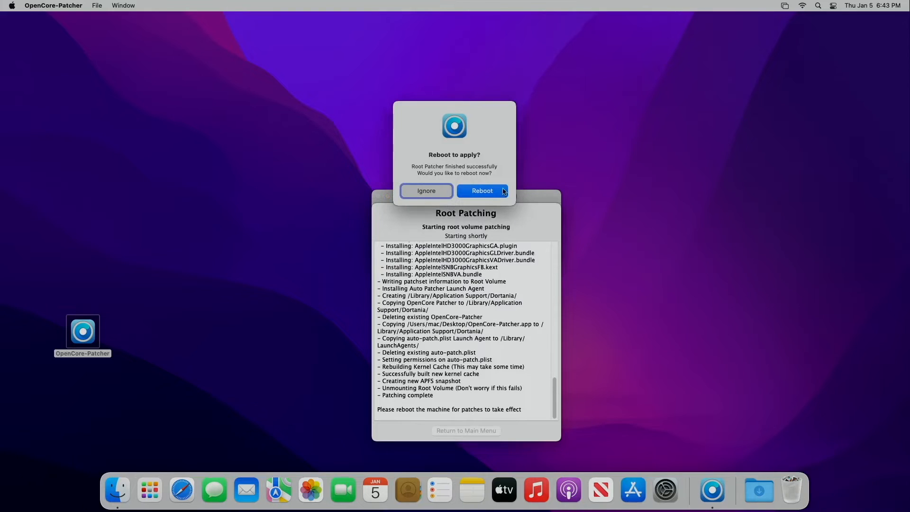
- Reboot to apply the root patches and log back in with the account password
left_click(493, 192)
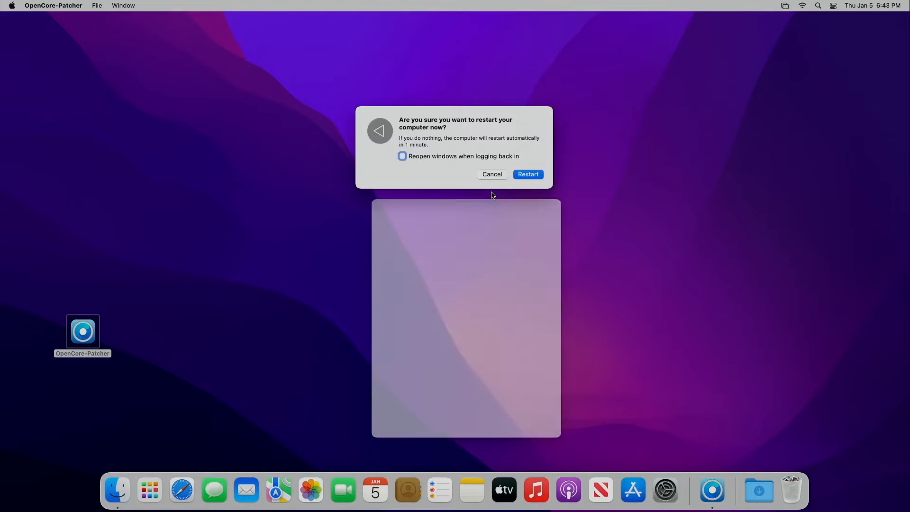
left_click(521, 175)
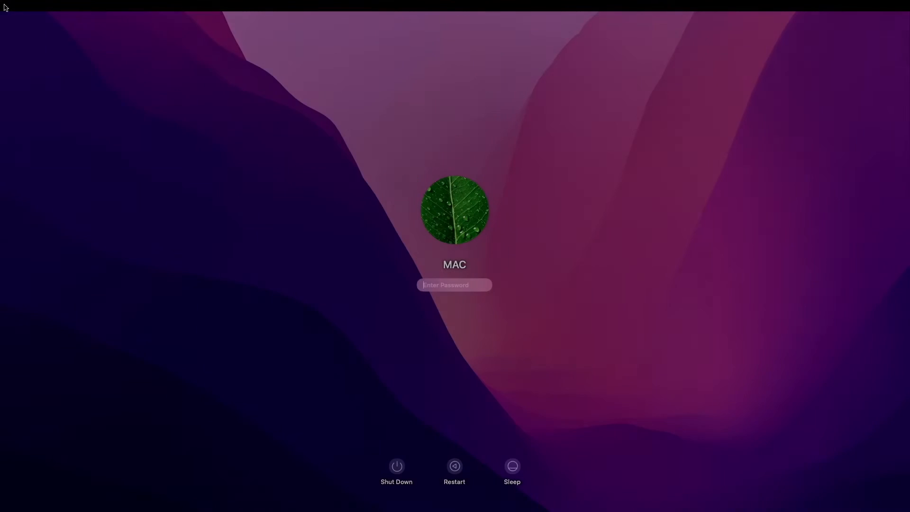
type("••")
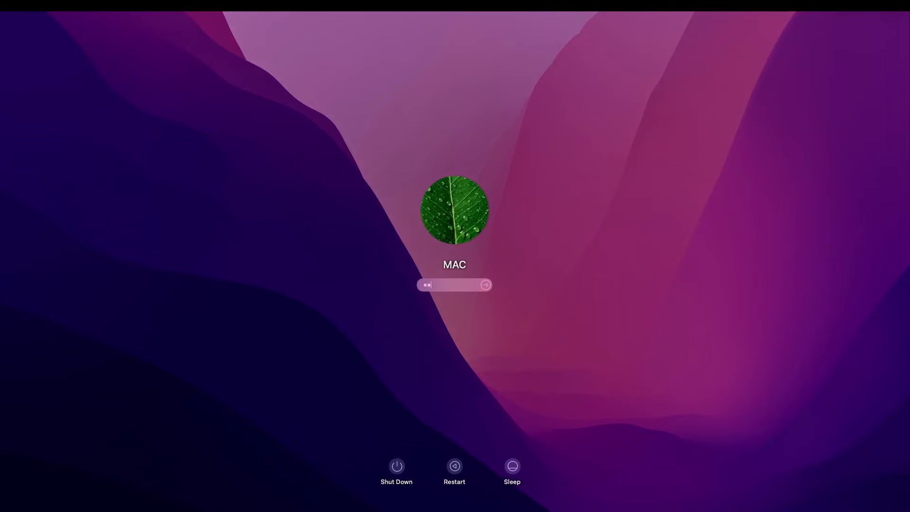
type("••")
key("Return")
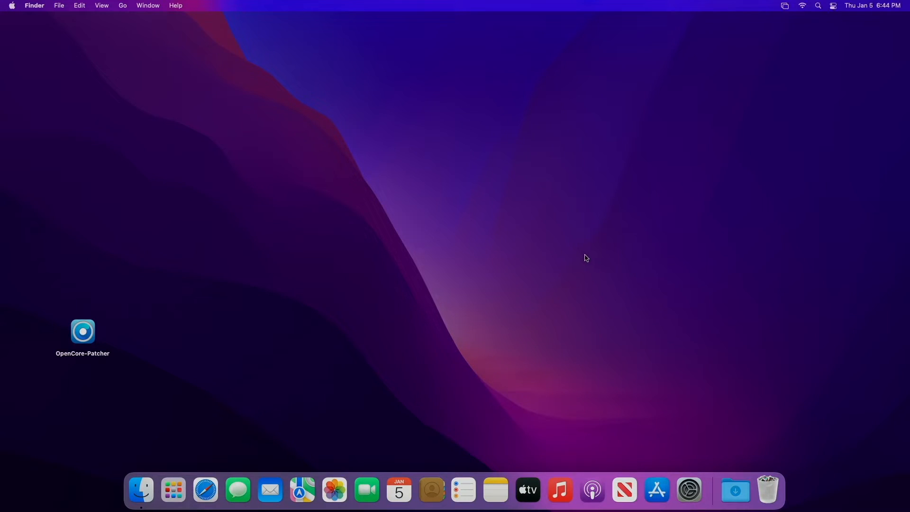
- Open OpenCore-Patcher, uncheck Verbose in Settings, and return to the Macmini5,1 main menu
left_click(89, 335)
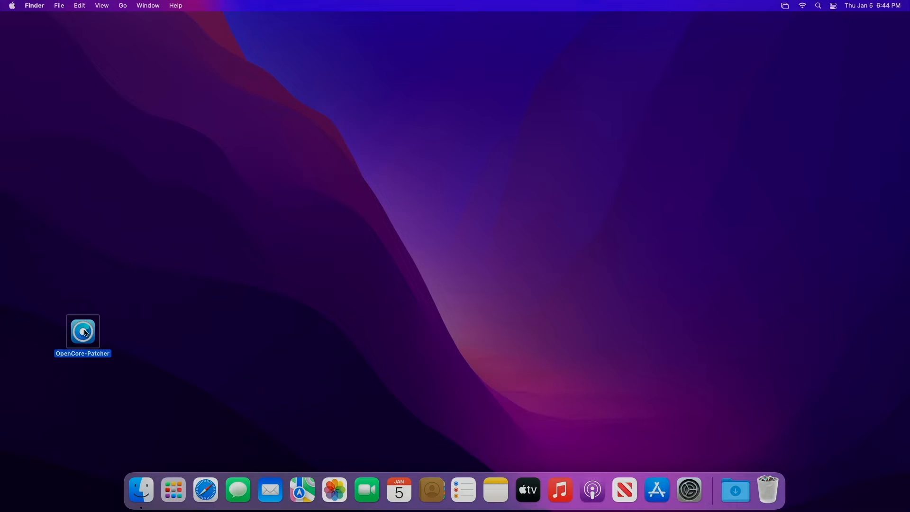
right_click(85, 333)
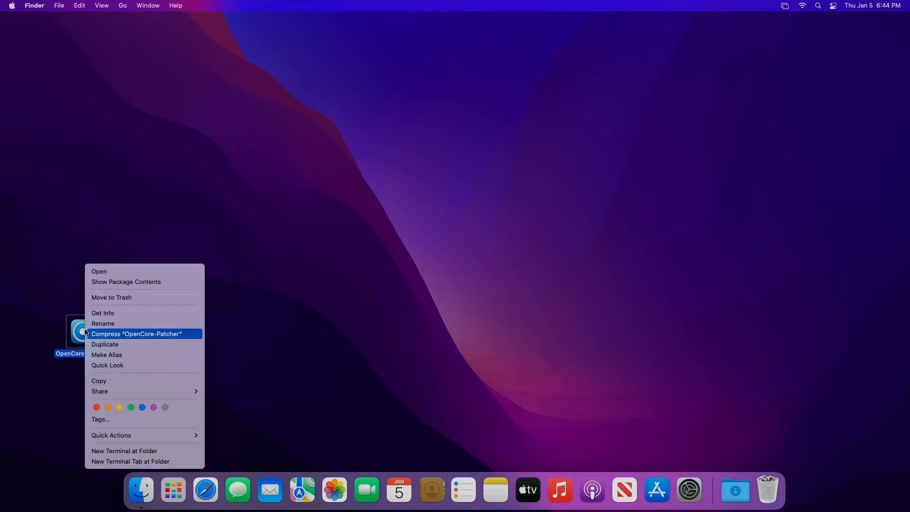
left_click(119, 272)
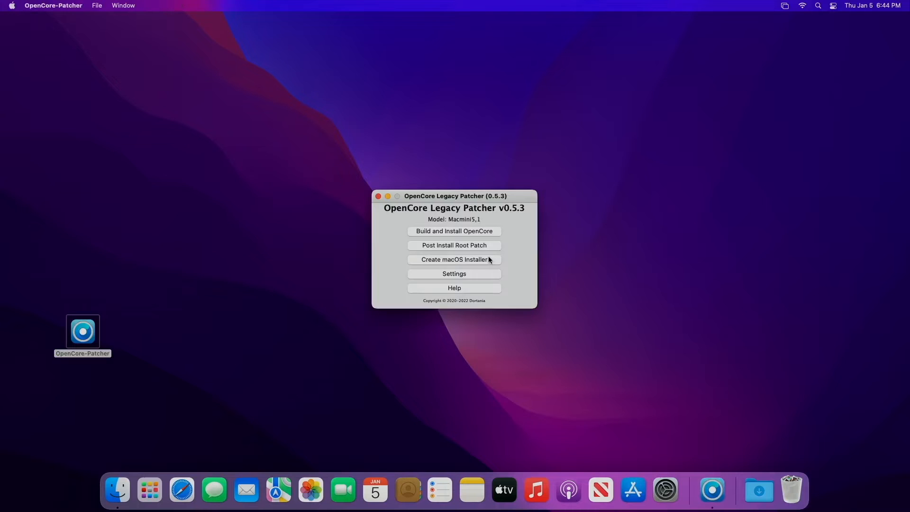
left_click(459, 275)
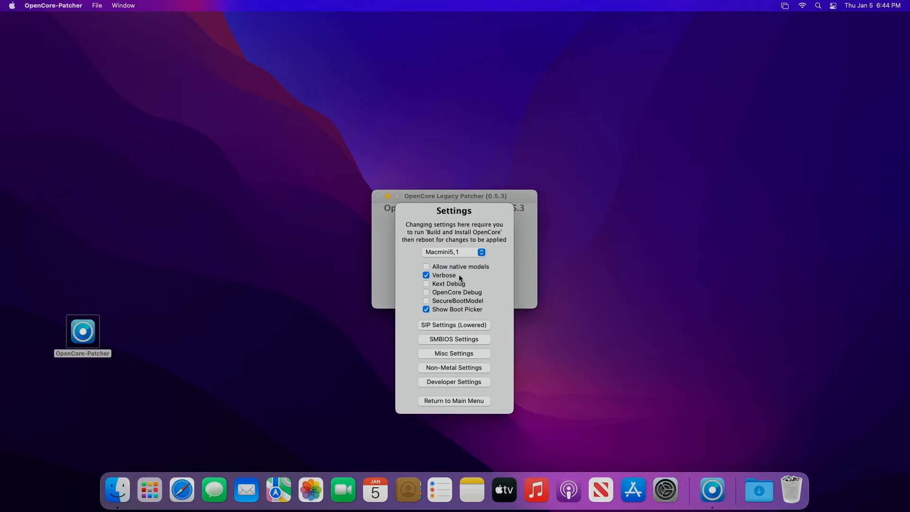
left_click(427, 276)
left_click(462, 402)
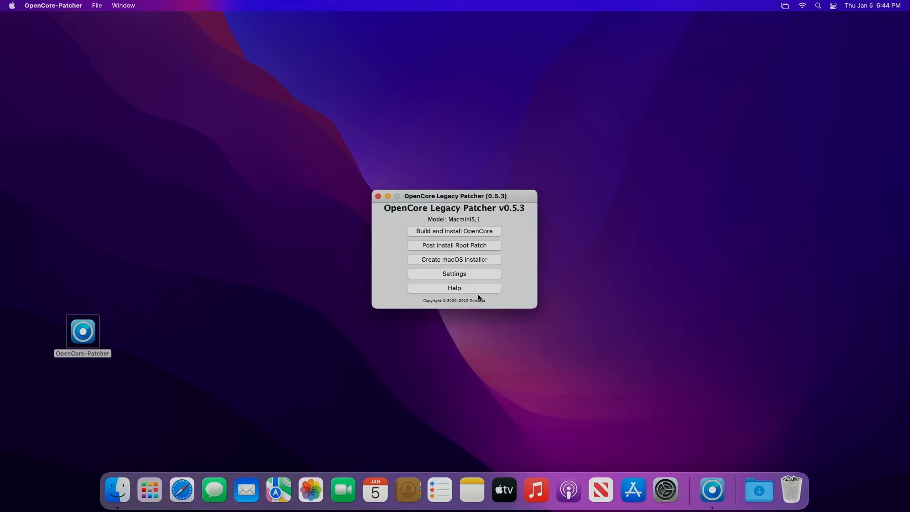
- Rebuild OpenCore, install it onto the internal disk0s1 EFI partition with the admin password, and choose reboot
left_click(453, 231)
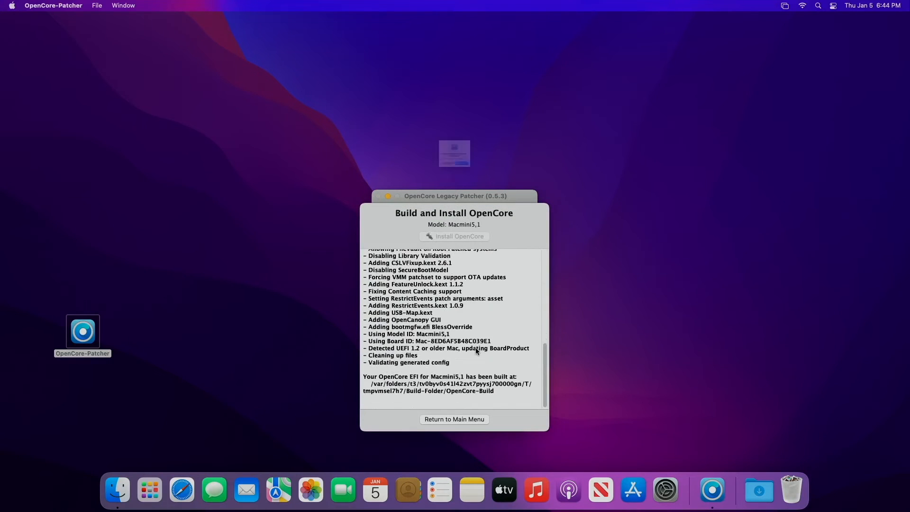
left_click(485, 192)
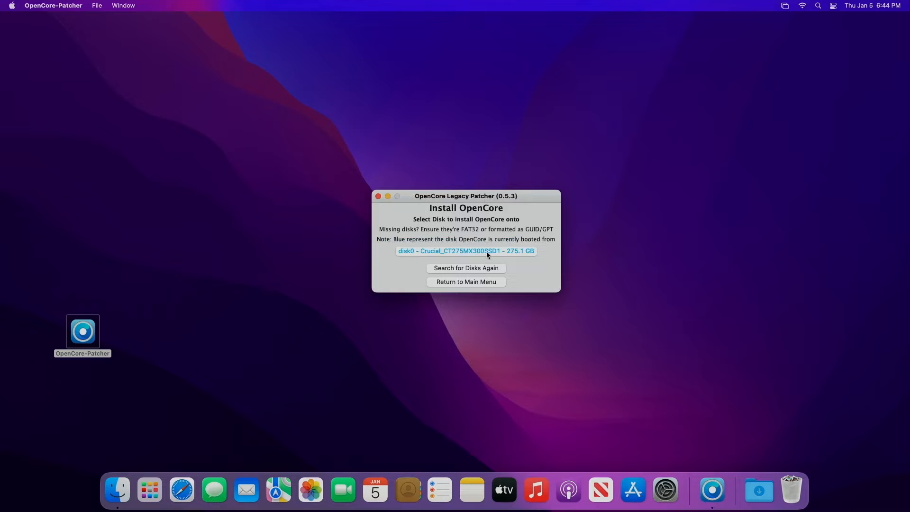
left_click(486, 251)
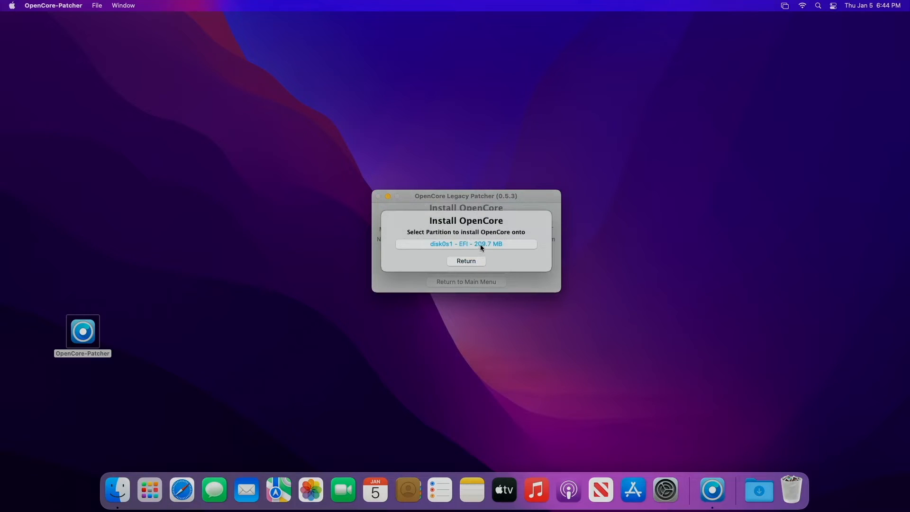
left_click(480, 244)
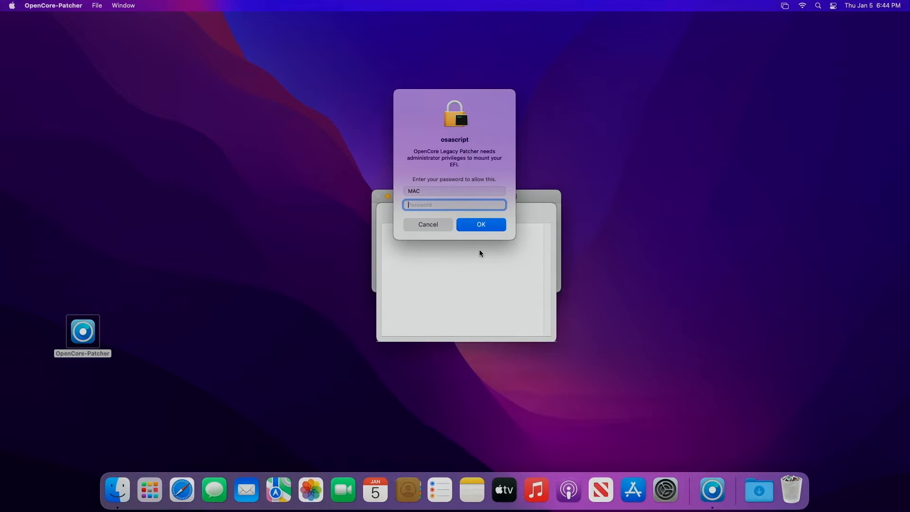
type("••••")
key("Return")
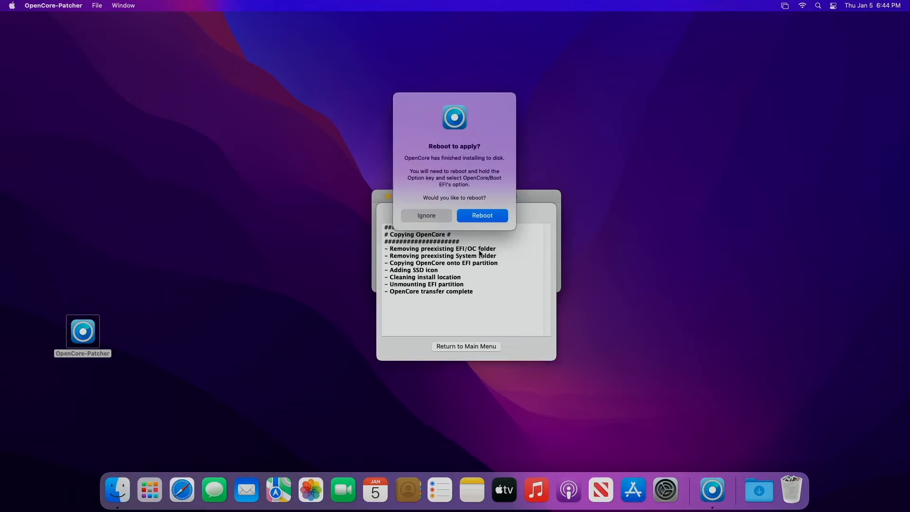
left_click(489, 216)
- Confirm the restart, then log back in at the login window with the account password
left_click(530, 175)
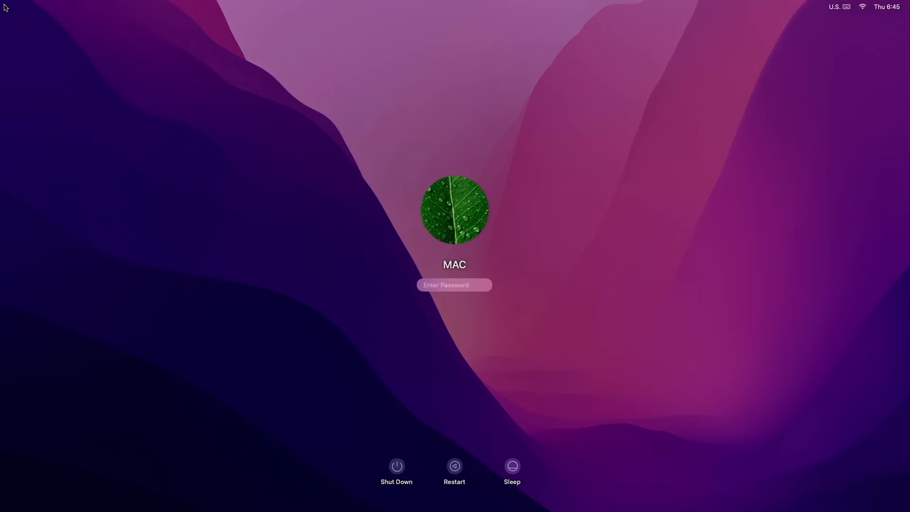
type("••••")
key("Return")
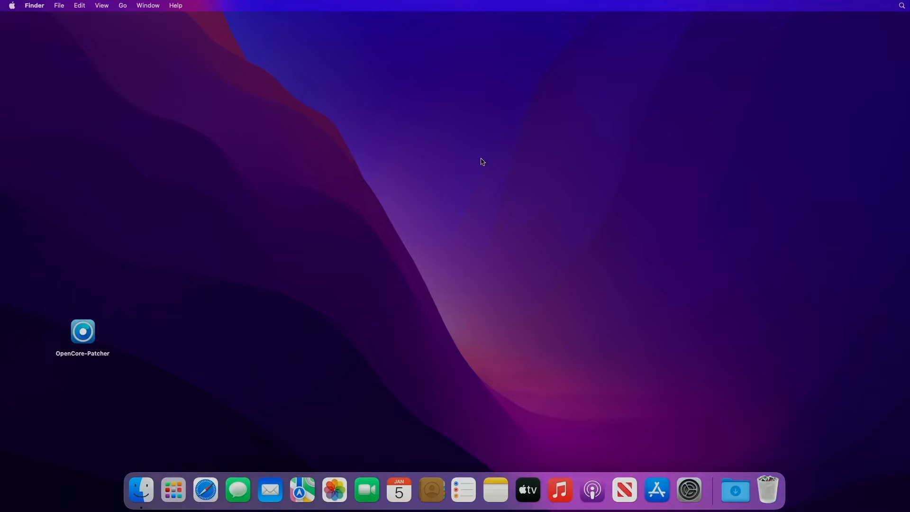
- Launch Safari from the Dock and load google.com from its Favorites
left_click(206, 490)
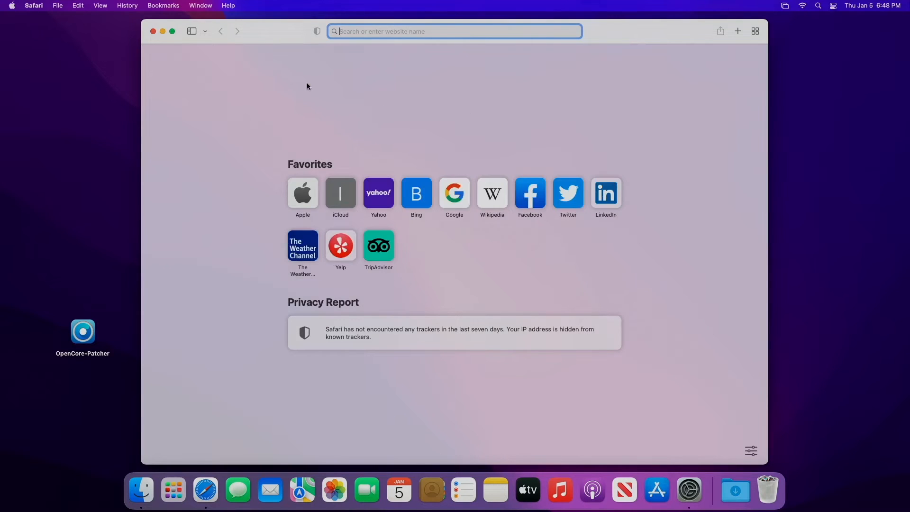
left_click(466, 197)
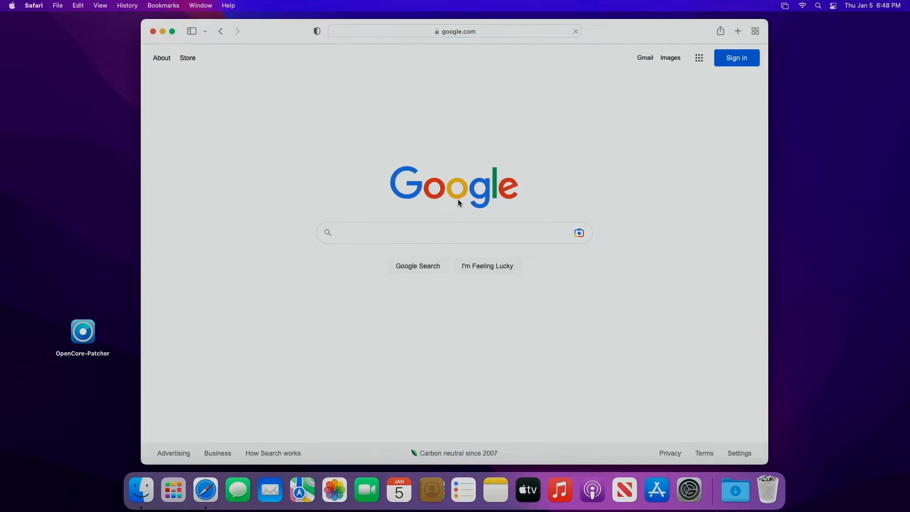
left_click(13, 9)
left_click(24, 20)
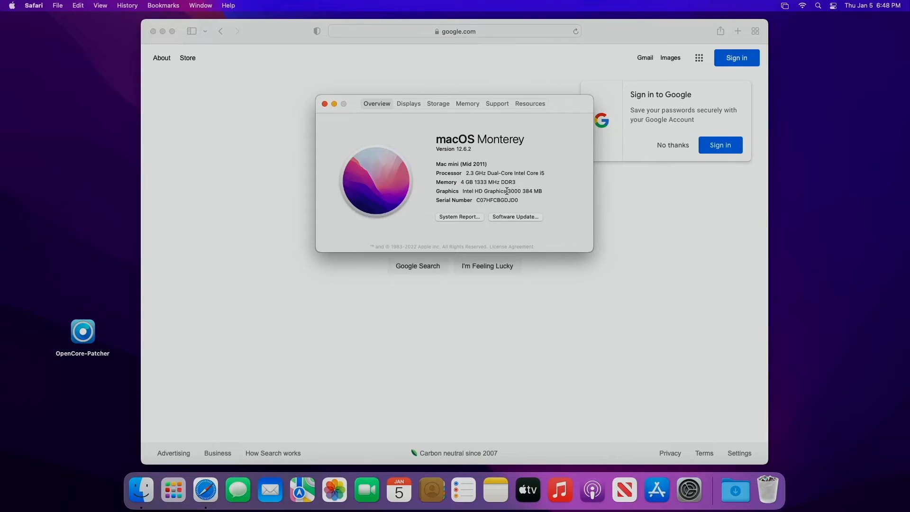
left_click(324, 104)
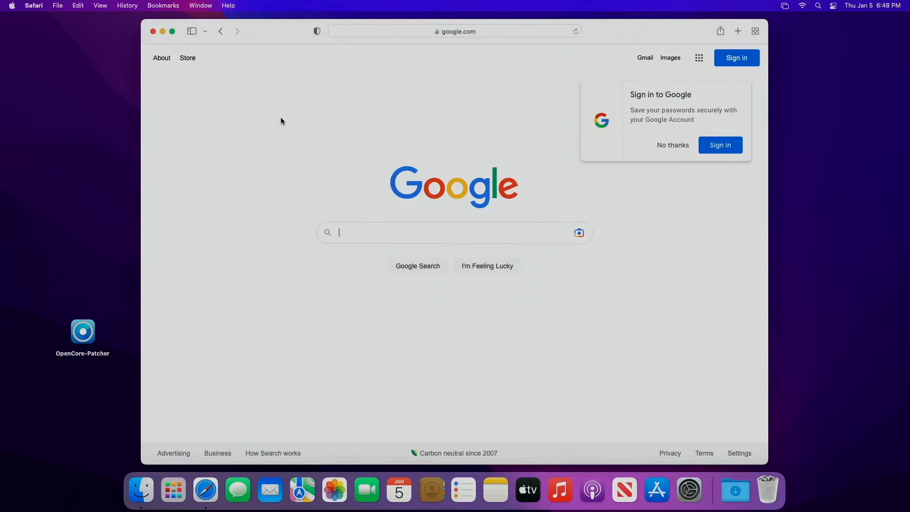